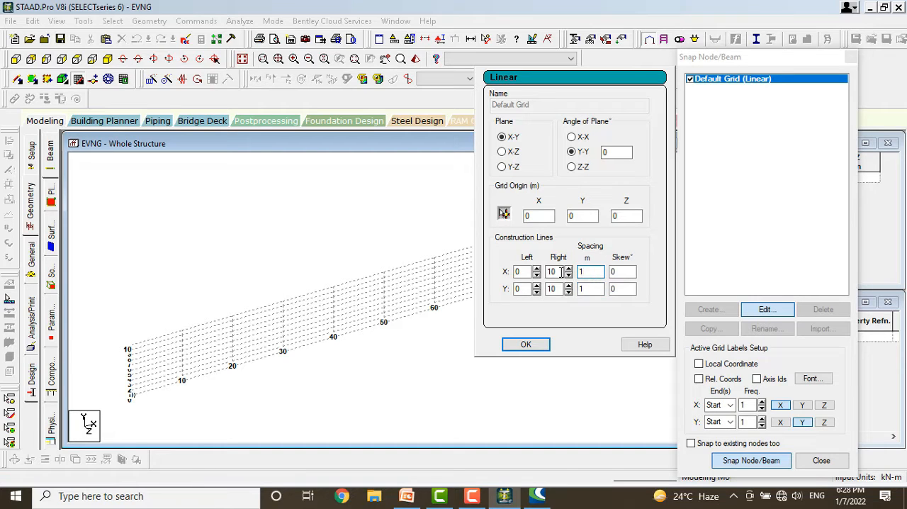
Set the default linear grid to the X-Z plane with 10 construction lines along X.
{"action": "double_click", "coordinate": [561, 271]}
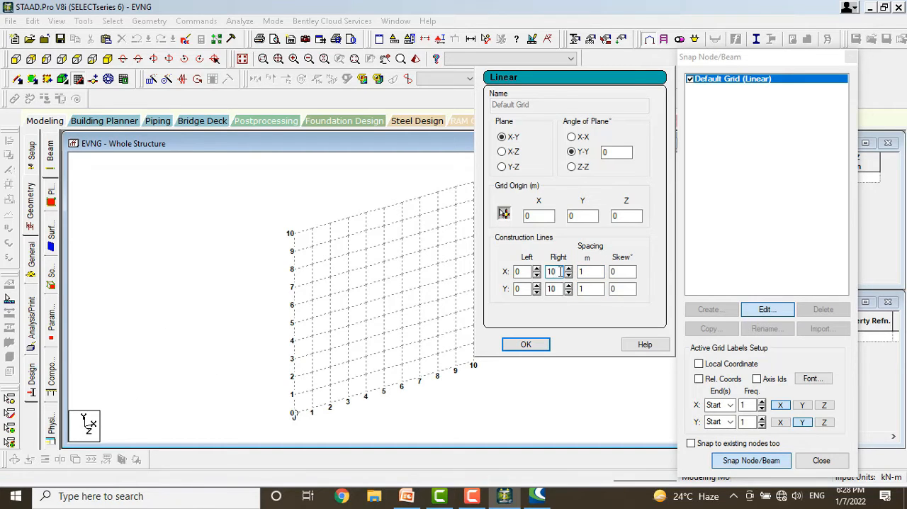
{"action": "type", "text": "0"}
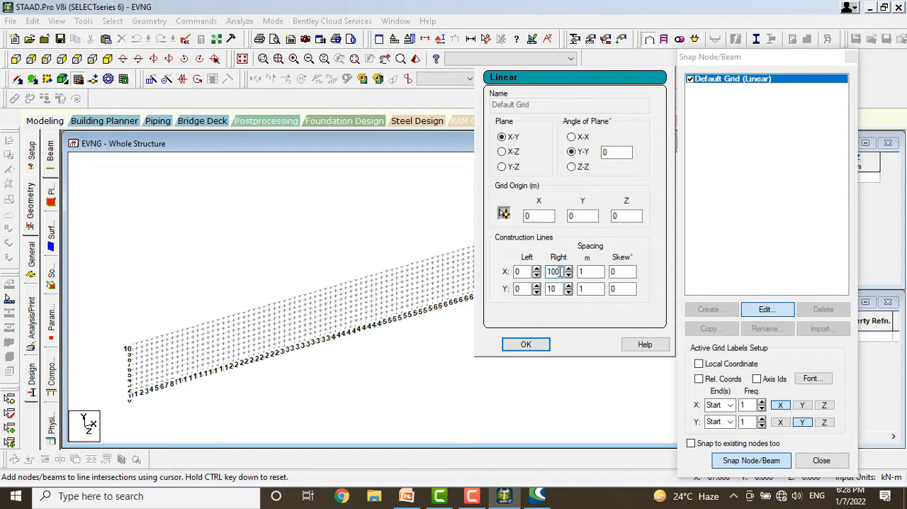
{"action": "key", "text": "BackSpace"}
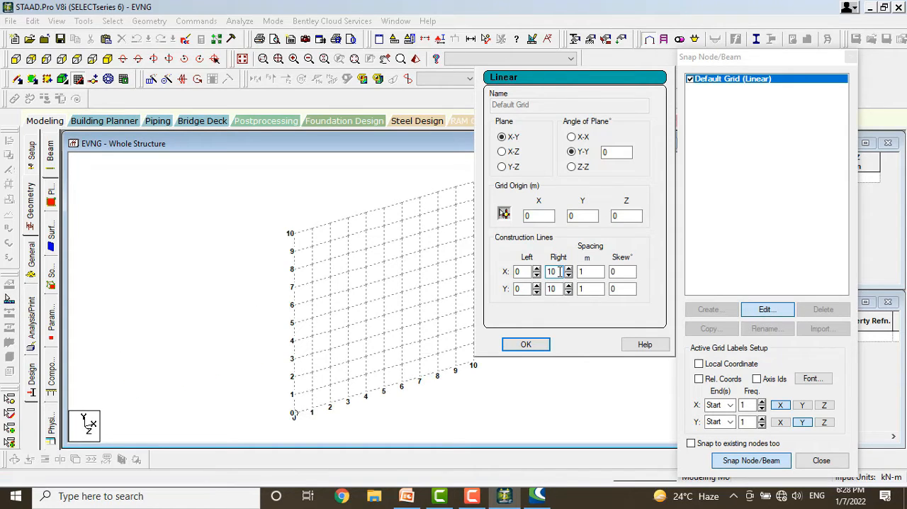
{"action": "left_click", "coordinate": [505, 153]}
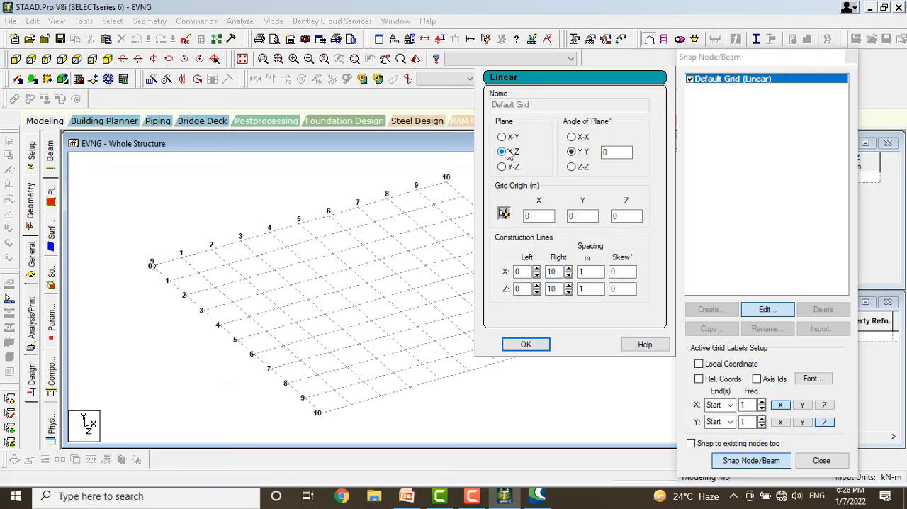
{"action": "left_click", "coordinate": [526, 344]}
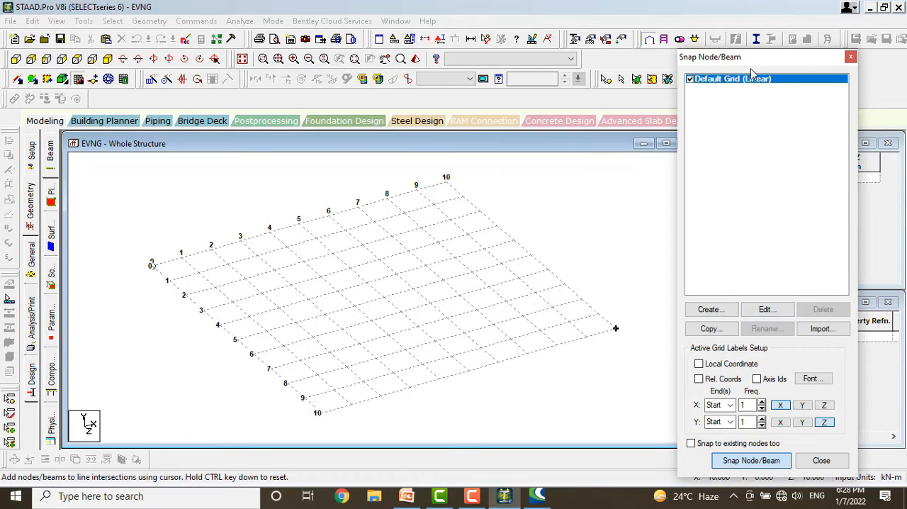
{"action": "left_click_drag", "start_coordinate": [755, 57], "coordinate": [525, 52]}
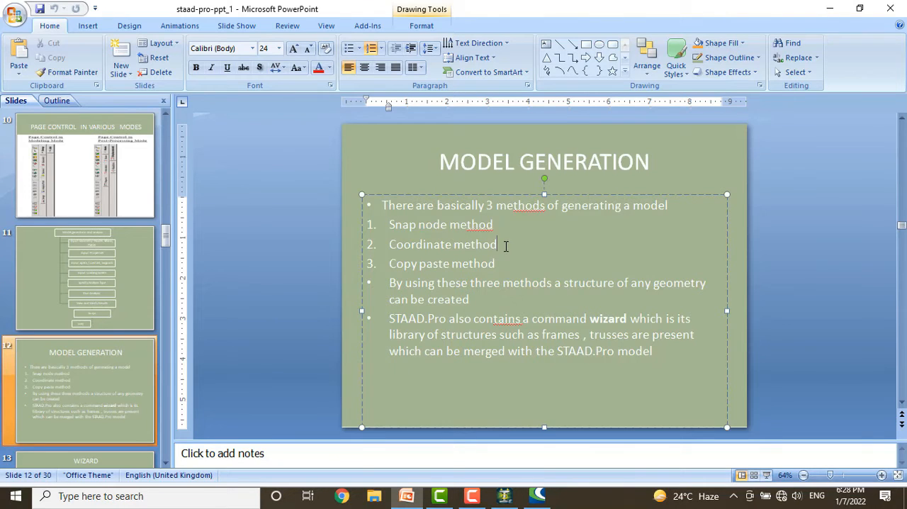
Switch to the PowerPoint presentation, highlight "Coordinate method" on the Model Generation slide, and return to STAAD.Pro.
{"action": "left_click_drag", "start_coordinate": [506, 245], "coordinate": [391, 245]}
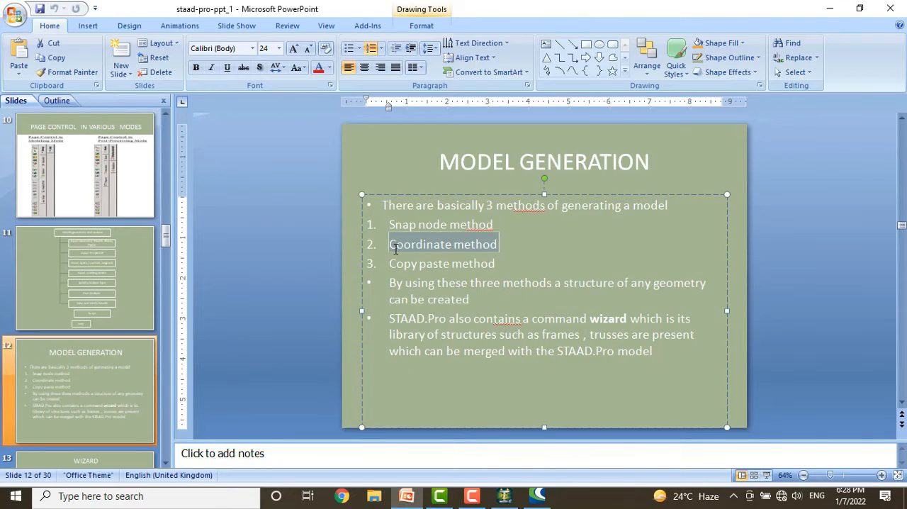
{"action": "left_click", "coordinate": [504, 495]}
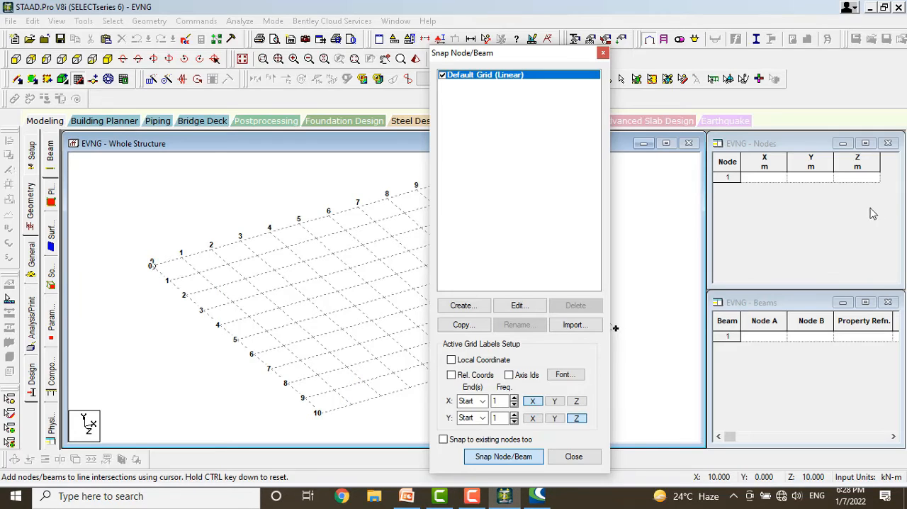
Close the snap grid and define node 1 at X 0, Y 0, Z 0 in the Nodes table.
{"action": "left_click", "coordinate": [773, 143]}
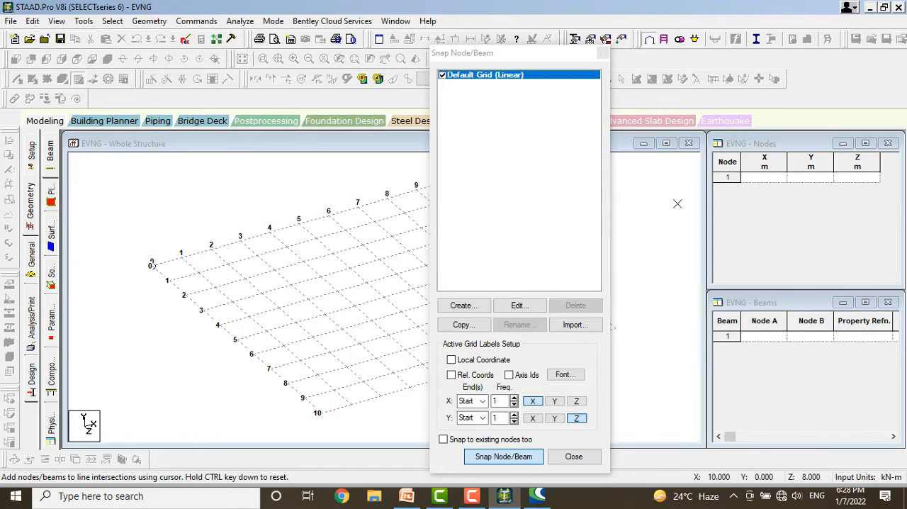
{"action": "left_click", "coordinate": [603, 56]}
{"action": "left_click", "coordinate": [604, 55]}
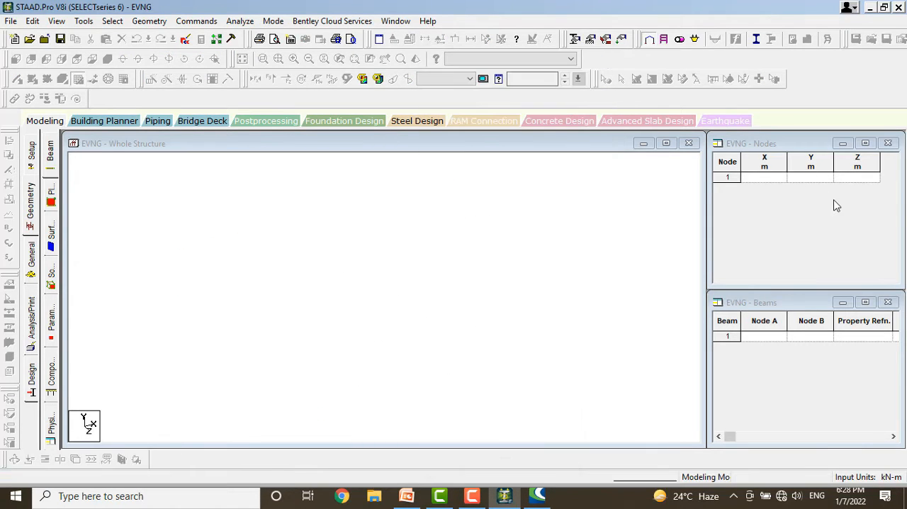
{"action": "left_click", "coordinate": [810, 178]}
{"action": "left_click", "coordinate": [840, 179]}
{"action": "left_click", "coordinate": [763, 180]}
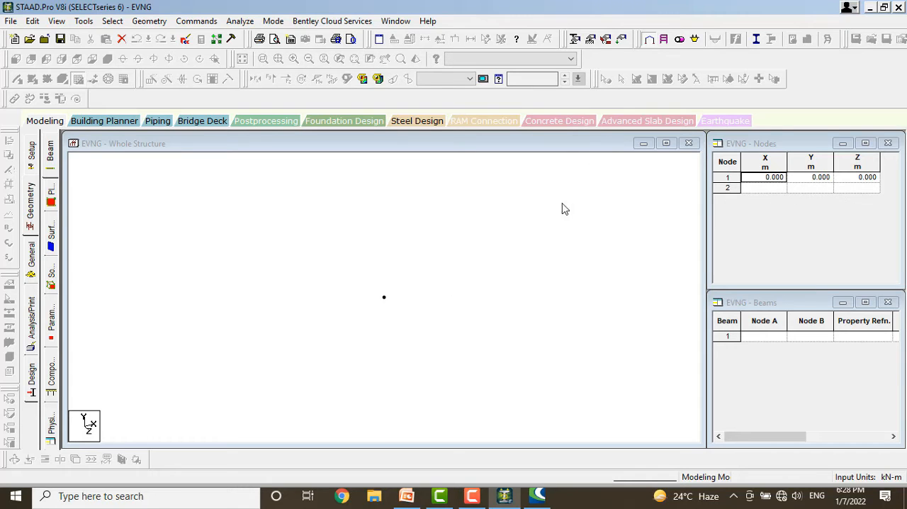
Switch to the PowerPoint presentation, highlight "Copy paste method" on the Model Generation slide, and return to STAAD.Pro.
{"action": "left_click", "coordinate": [407, 496]}
{"action": "left_click_drag", "start_coordinate": [508, 266], "coordinate": [389, 263]}
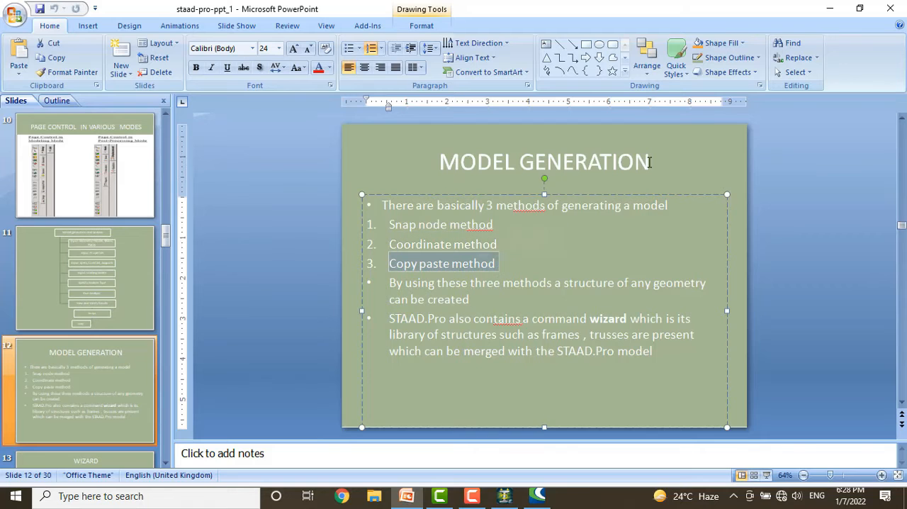
{"action": "left_click", "coordinate": [829, 9]}
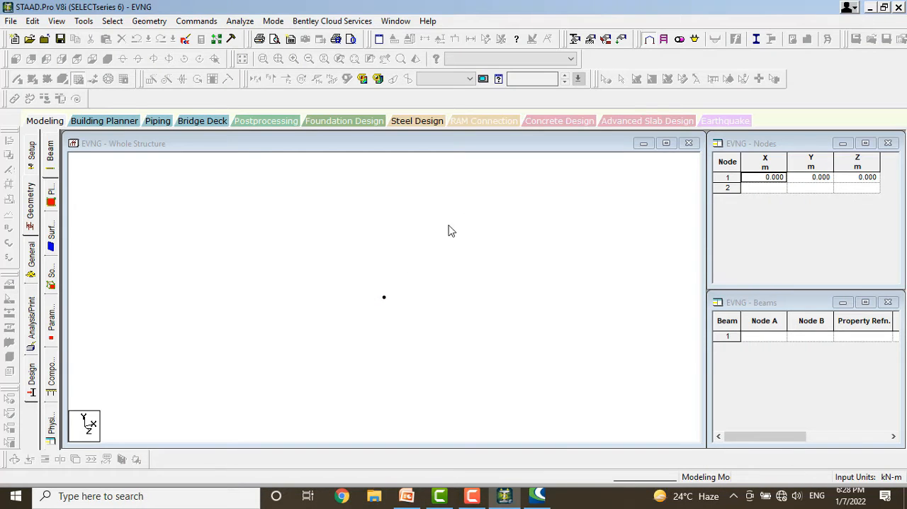
Draw a closed rectangle of four beams on the X-Z snap grid, from X 2, Z 3 to X 6, Z 7.
{"action": "left_click", "coordinate": [602, 253]}
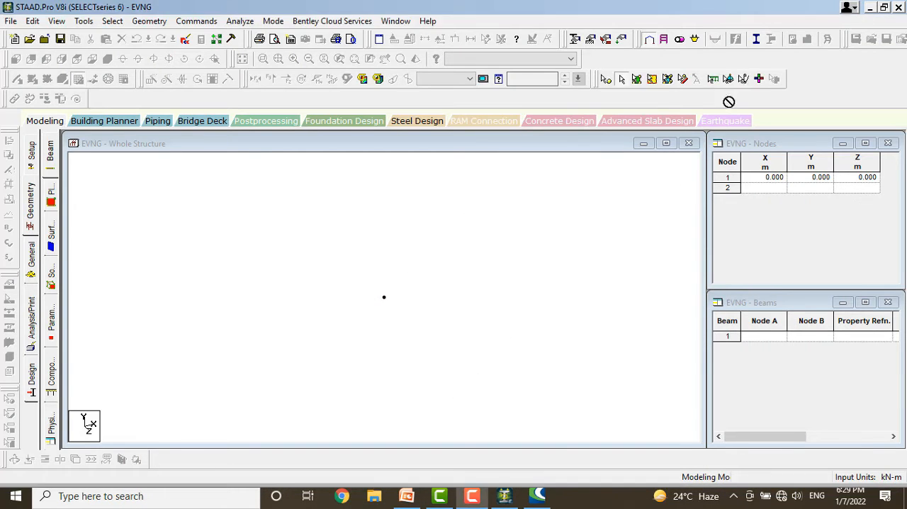
{"action": "left_click", "coordinate": [530, 241]}
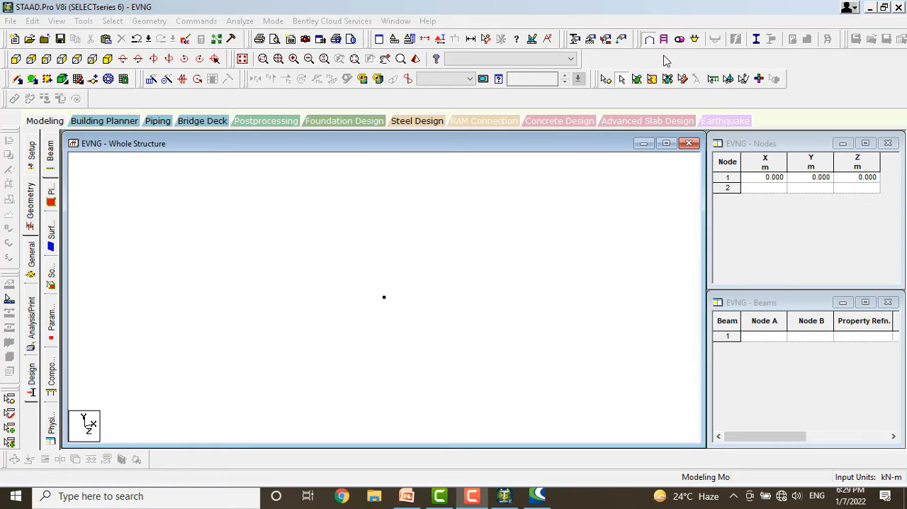
{"action": "left_click", "coordinate": [78, 79]}
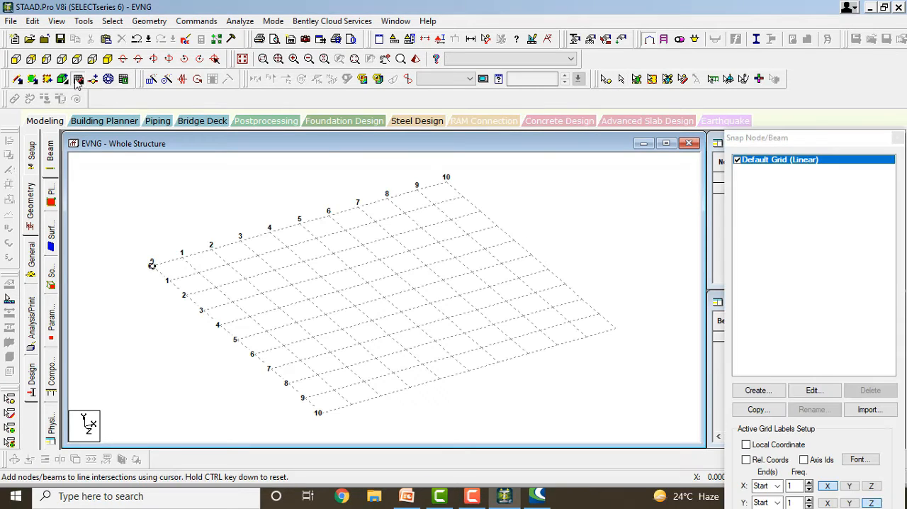
{"action": "left_click", "coordinate": [262, 292]}
{"action": "left_click", "coordinate": [378, 260]}
{"action": "left_click", "coordinate": [447, 318]}
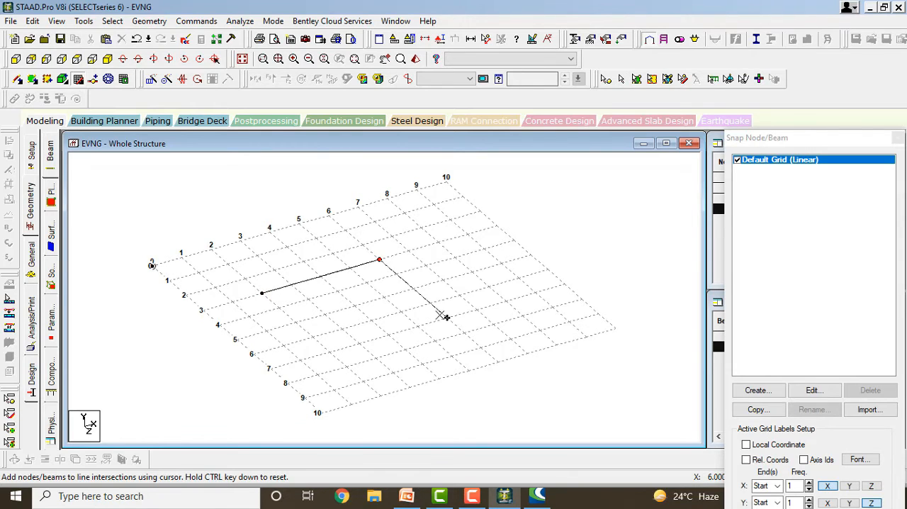
{"action": "left_click", "coordinate": [328, 351]}
{"action": "left_click", "coordinate": [261, 292]}
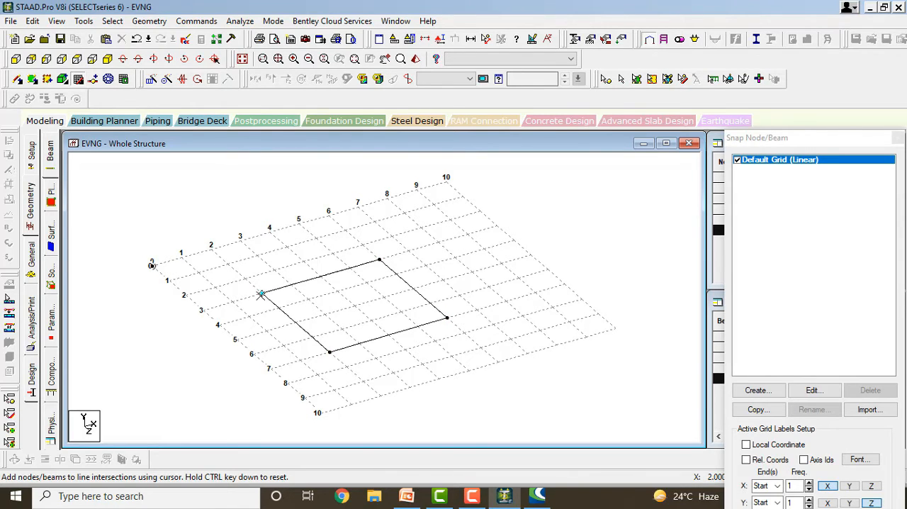
{"action": "key", "text": "Escape"}
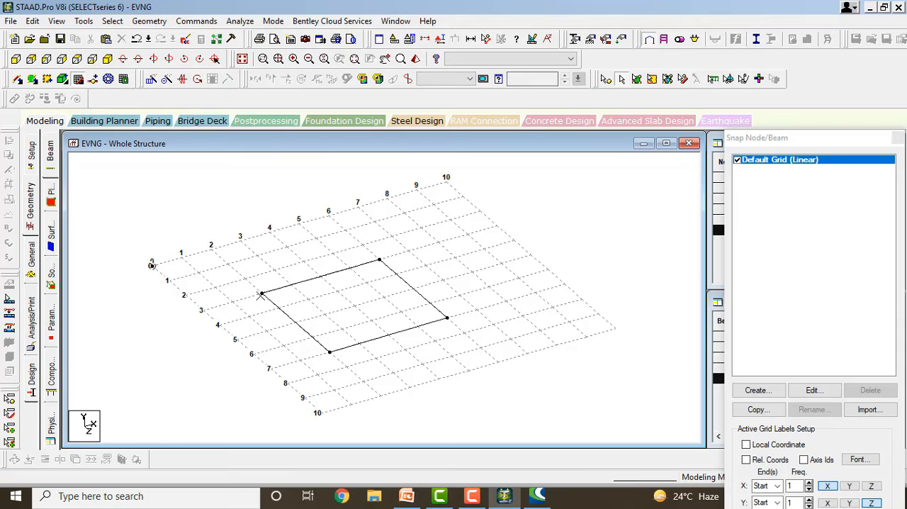
Copy the four beams of the rectangle and paste them with a move of 10 m in Y.
{"action": "left_click_drag", "start_coordinate": [247, 263], "coordinate": [474, 370]}
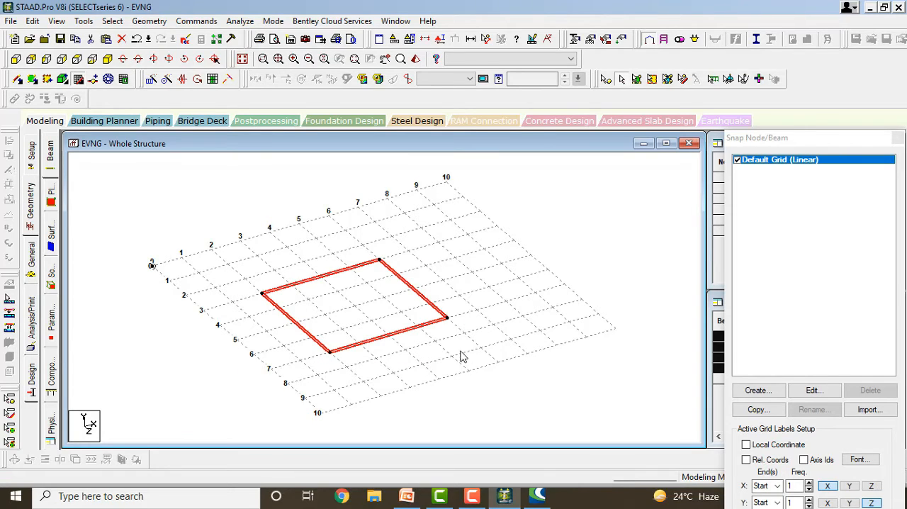
{"action": "key", "text": "ctrl+v"}
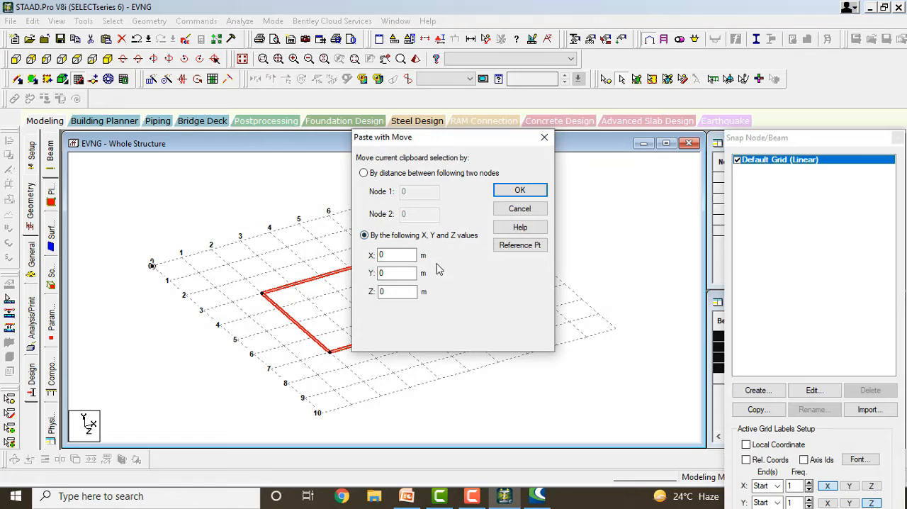
{"action": "double_click", "coordinate": [411, 274]}
{"action": "left_click", "coordinate": [510, 191]}
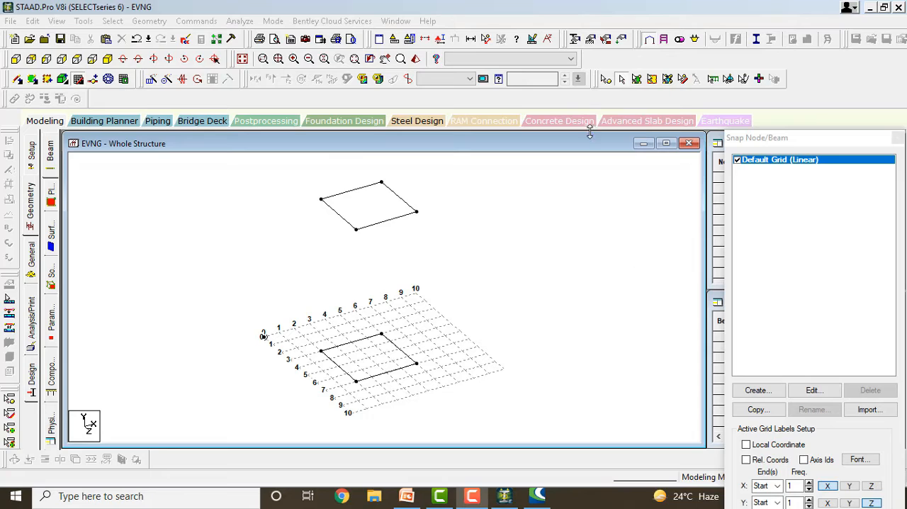
Copy the front corner node of the upper rectangle and paste it with a move of -5 m in Y.
{"action": "left_click", "coordinate": [607, 80]}
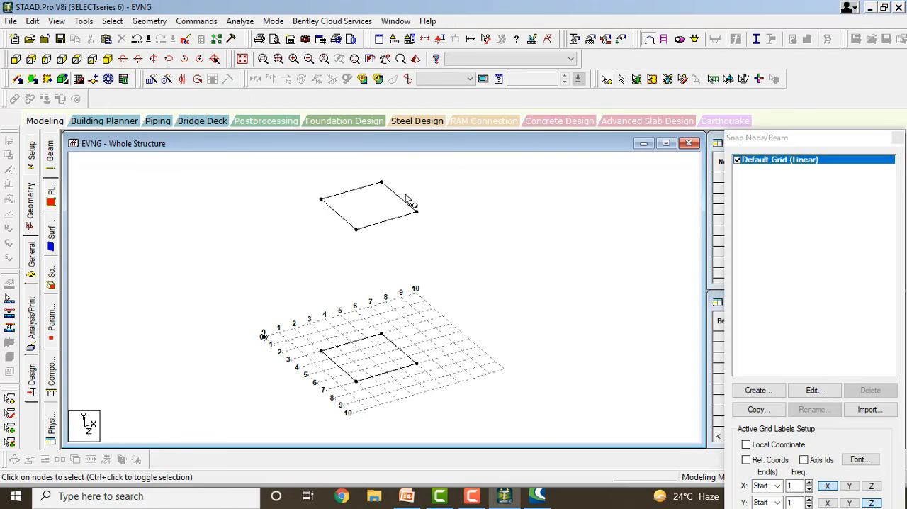
{"action": "left_click", "coordinate": [356, 229]}
{"action": "key", "text": "ctrl+v"}
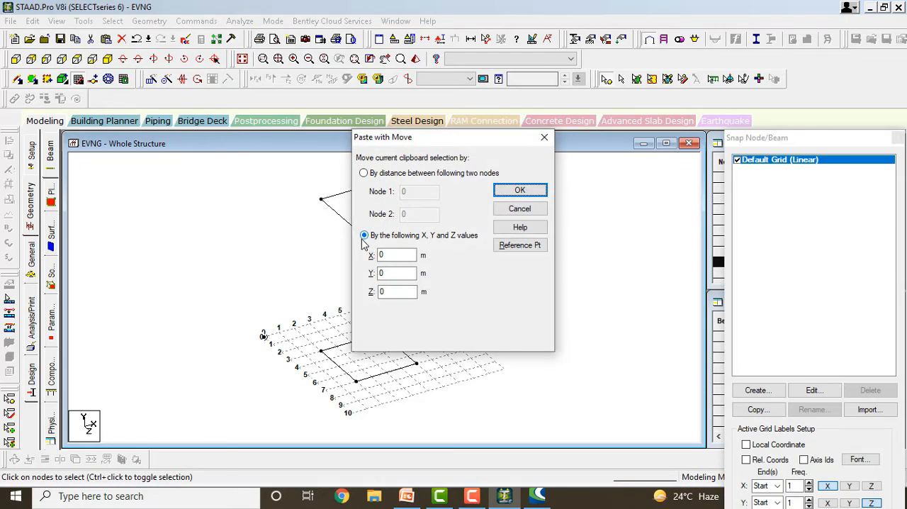
{"action": "left_click_drag", "start_coordinate": [406, 273], "coordinate": [358, 273]}
{"action": "type", "text": "-5"}
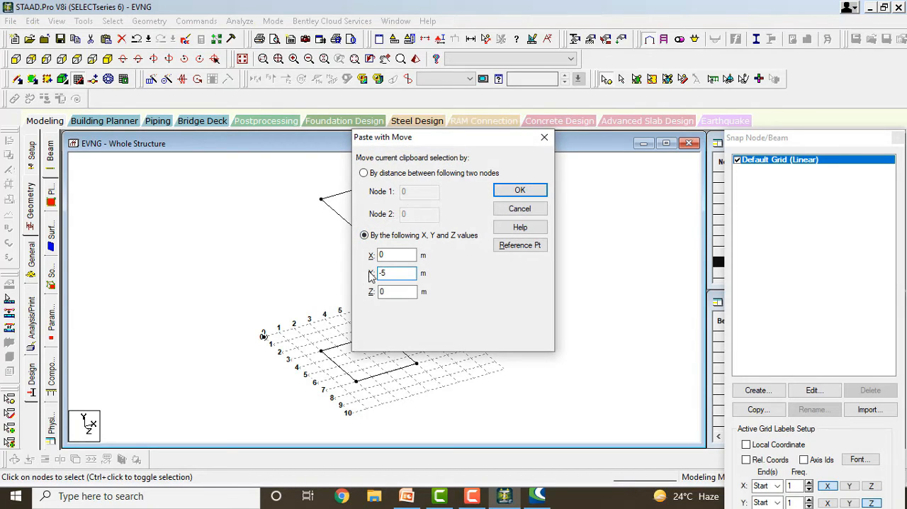
{"action": "left_click", "coordinate": [519, 189]}
{"action": "left_click", "coordinate": [454, 246]}
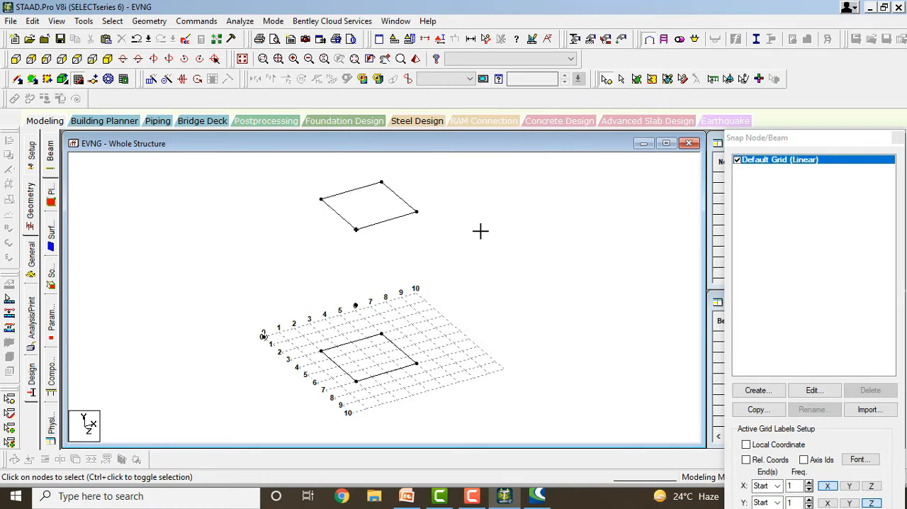
Undo the pasted node, the pasted upper rectangle and the beams drawn on the grid.
{"action": "key", "text": "Right"}
{"action": "key", "text": "Right"}
{"action": "key", "text": "Right"}
{"action": "key", "text": "Right"}
{"action": "key", "text": "Right"}
{"action": "key", "text": "Right"}
{"action": "key", "text": "Right"}
{"action": "key", "text": "Right"}
{"action": "key", "text": "Right"}
{"action": "key", "text": "Right"}
{"action": "key", "text": "Right"}
{"action": "key", "text": "Right"}
{"action": "key", "text": "Right"}
{"action": "key", "text": "Right"}
{"action": "key", "text": "Right"}
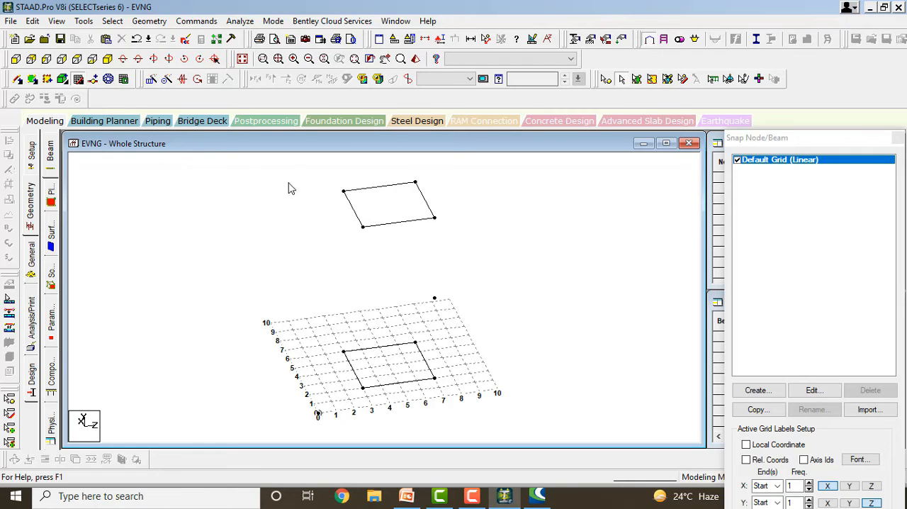
{"action": "key", "text": "ctrl+z"}
{"action": "key", "text": "ctrl+z"}
{"action": "key", "text": "ctrl+z"}
{"action": "key", "text": "ctrl+z"}
{"action": "key", "text": "ctrl+z"}
{"action": "key", "text": "ctrl+z"}
{"action": "key", "text": "ctrl+z"}
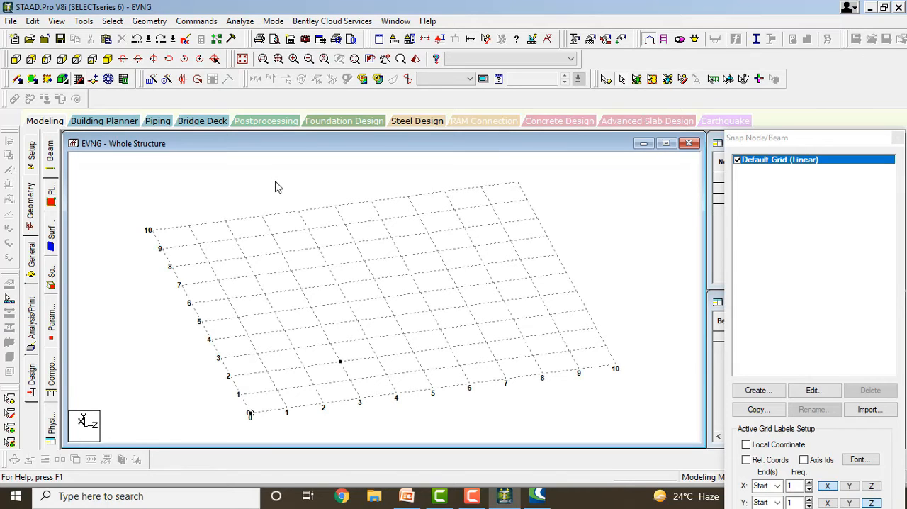
{"action": "key", "text": "ctrl+z"}
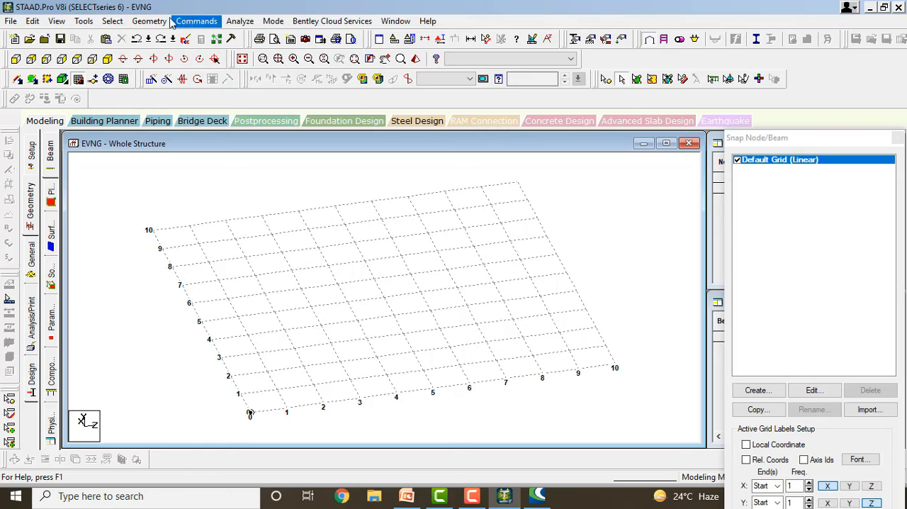
{"action": "left_click", "coordinate": [10, 21]}
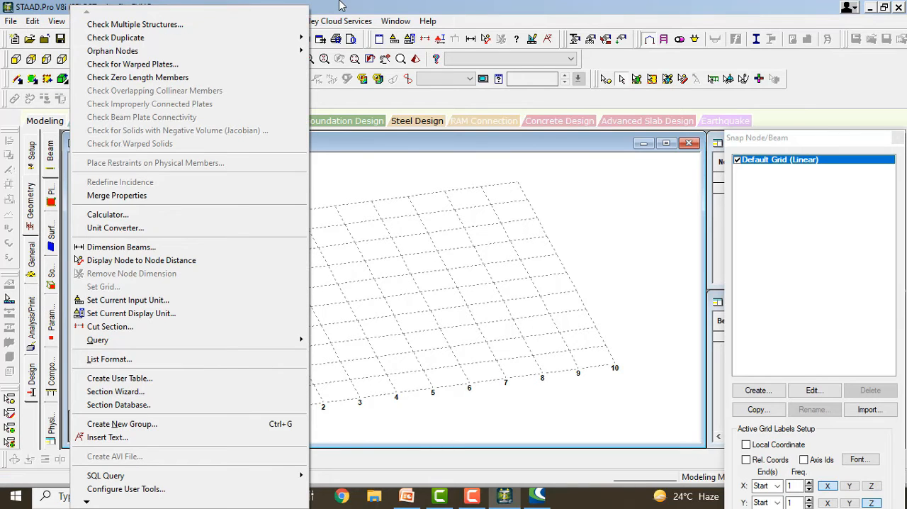
{"action": "left_click", "coordinate": [84, 21]}
{"action": "left_click", "coordinate": [112, 21]}
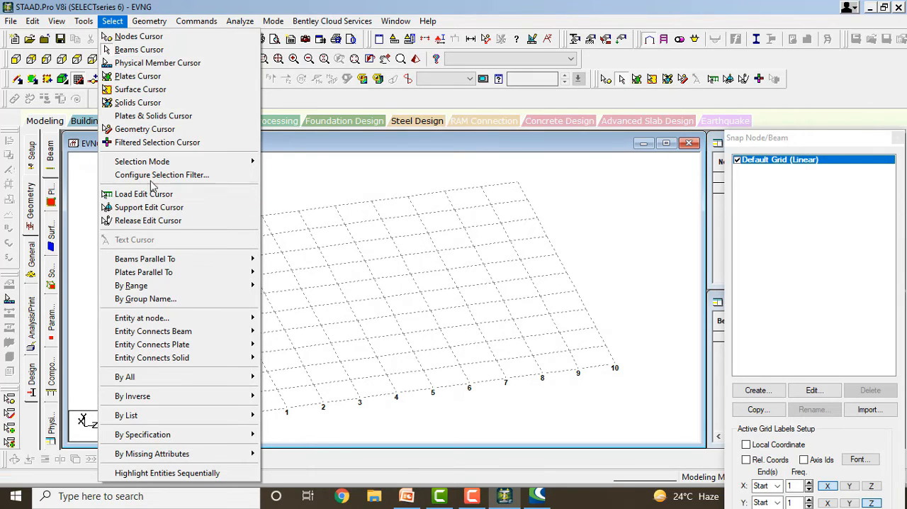
{"action": "mouse_move", "coordinate": [148, 23]}
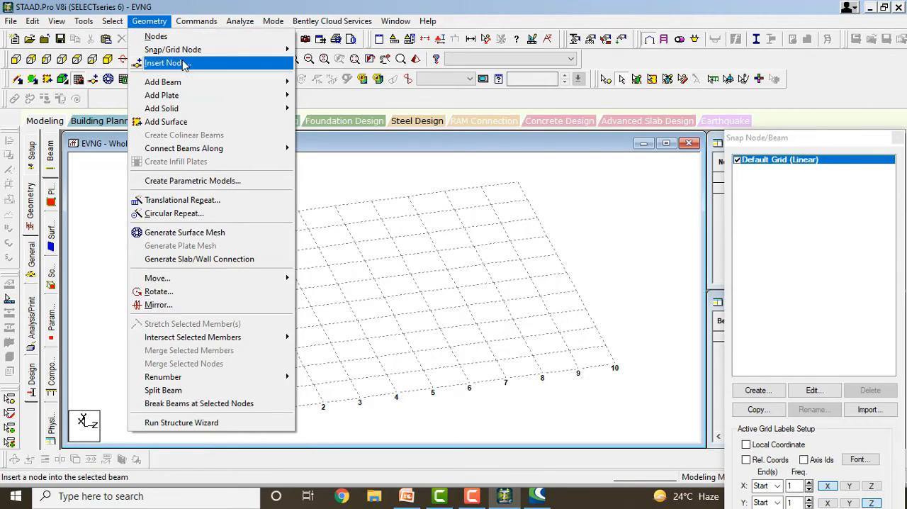
{"action": "mouse_move", "coordinate": [190, 86]}
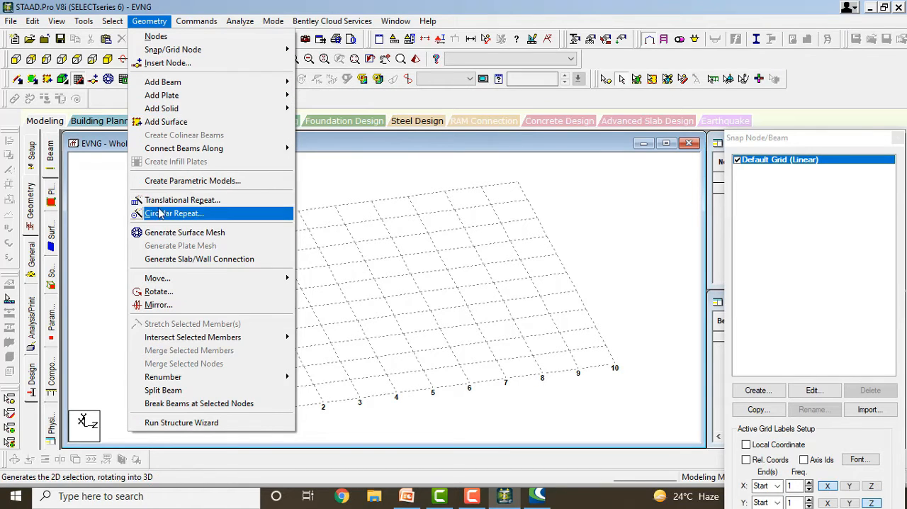
{"action": "mouse_move", "coordinate": [172, 296]}
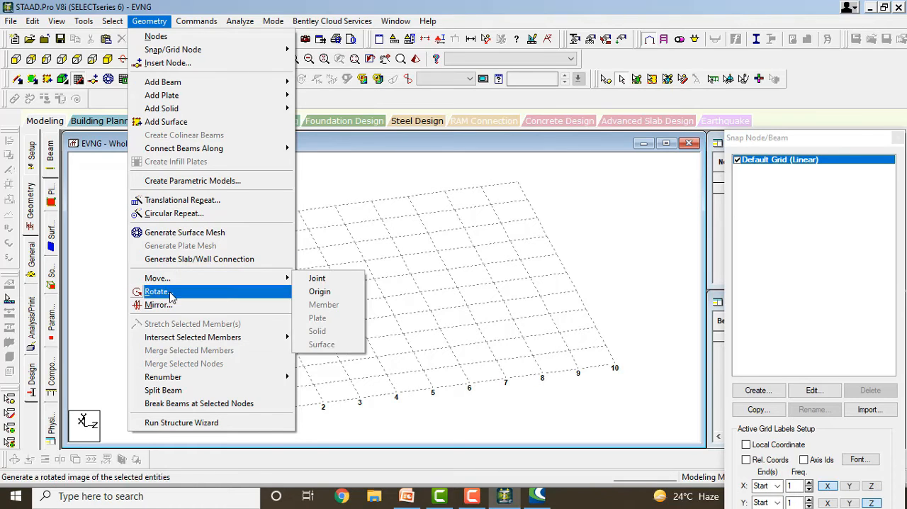
Run the Structure Wizard and generate a Pratt Truss 50 m long, 10 m high and 10 m wide with three bays along its length.
{"action": "left_click", "coordinate": [222, 423]}
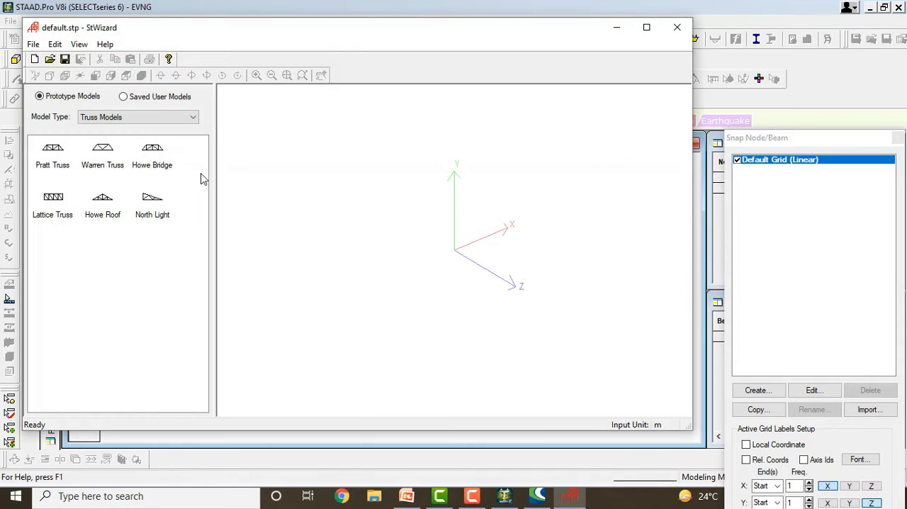
{"action": "double_click", "coordinate": [51, 152]}
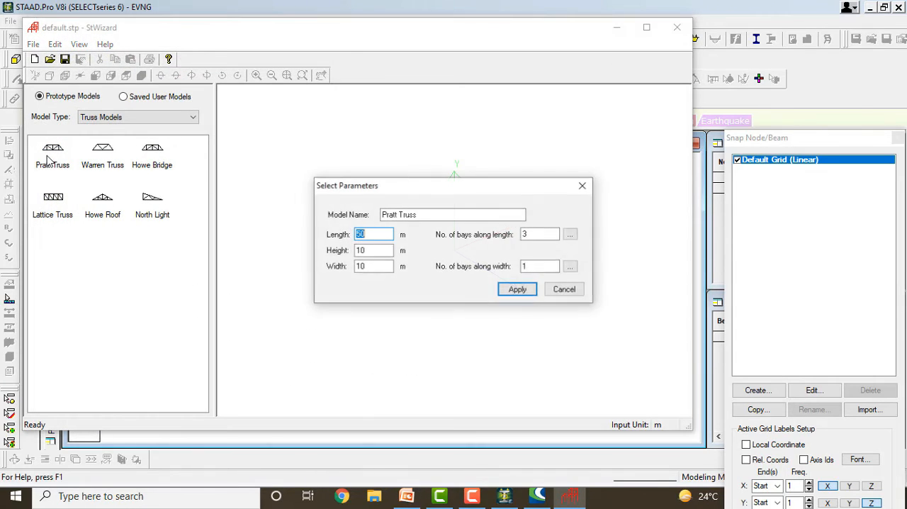
{"action": "left_click", "coordinate": [517, 289]}
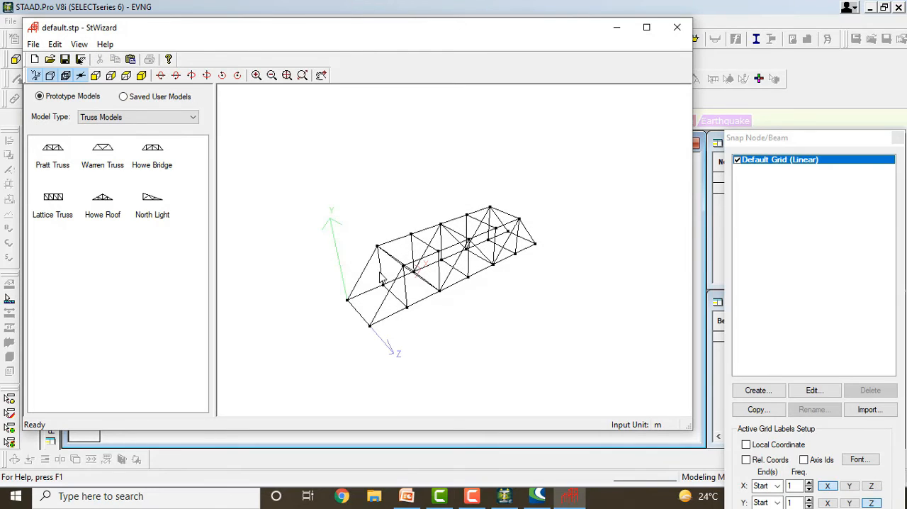
{"action": "left_click_drag", "start_coordinate": [382, 278], "coordinate": [320, 241]}
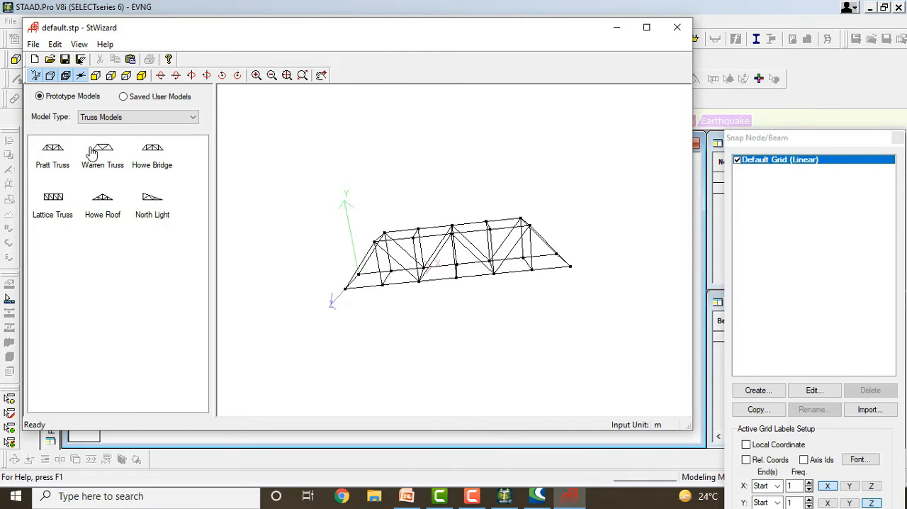
Generate the Warren Truss and the Howe Bridge prototypes with their default parameters, viewing each from another angle.
{"action": "left_click_drag", "start_coordinate": [91, 154], "coordinate": [294, 241]}
{"action": "left_click", "coordinate": [513, 289]}
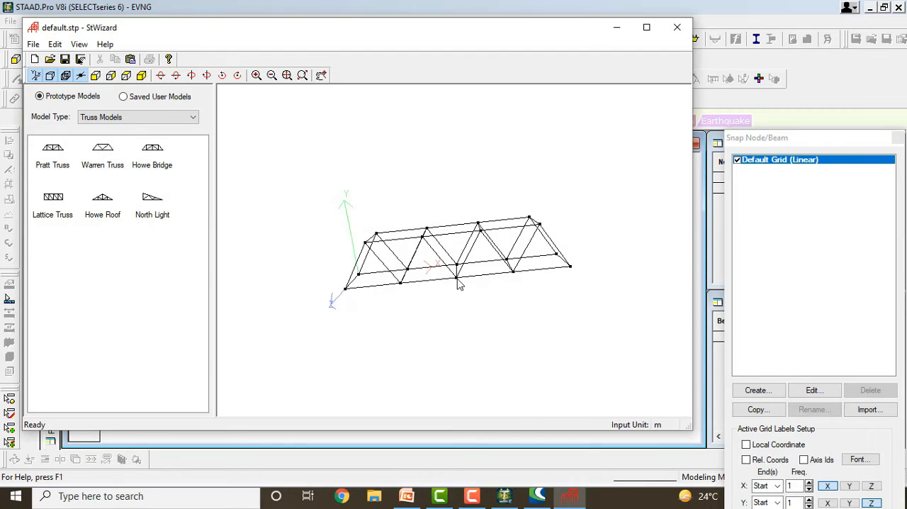
{"action": "left_click_drag", "start_coordinate": [488, 306], "coordinate": [488, 242]}
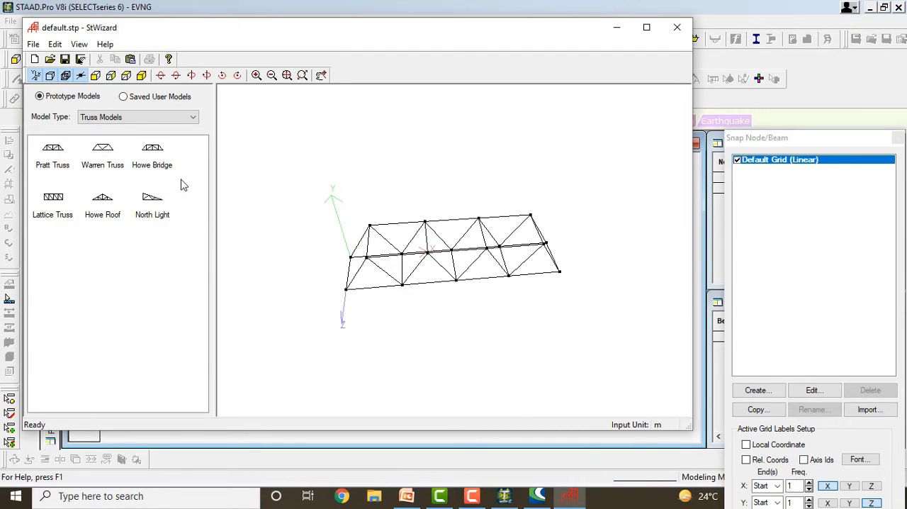
{"action": "double_click", "coordinate": [147, 154]}
{"action": "left_click", "coordinate": [505, 290]}
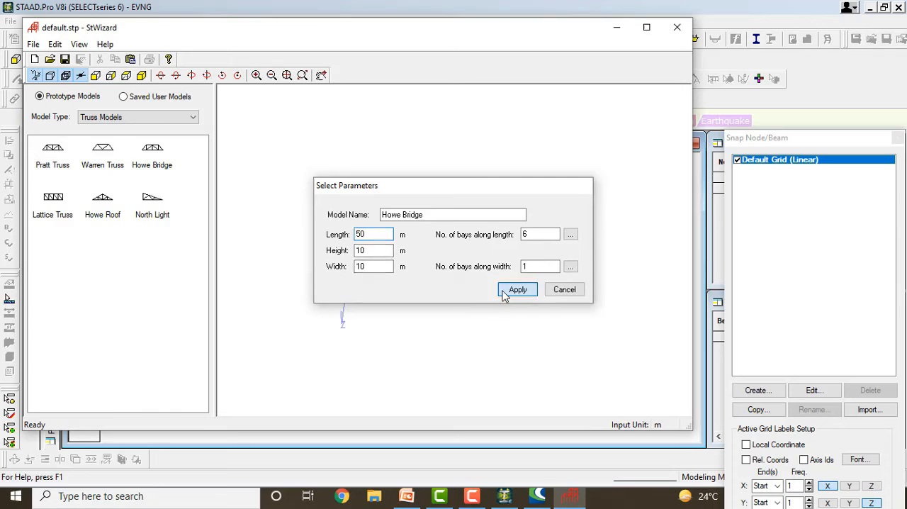
{"action": "left_click_drag", "start_coordinate": [408, 268], "coordinate": [522, 267]}
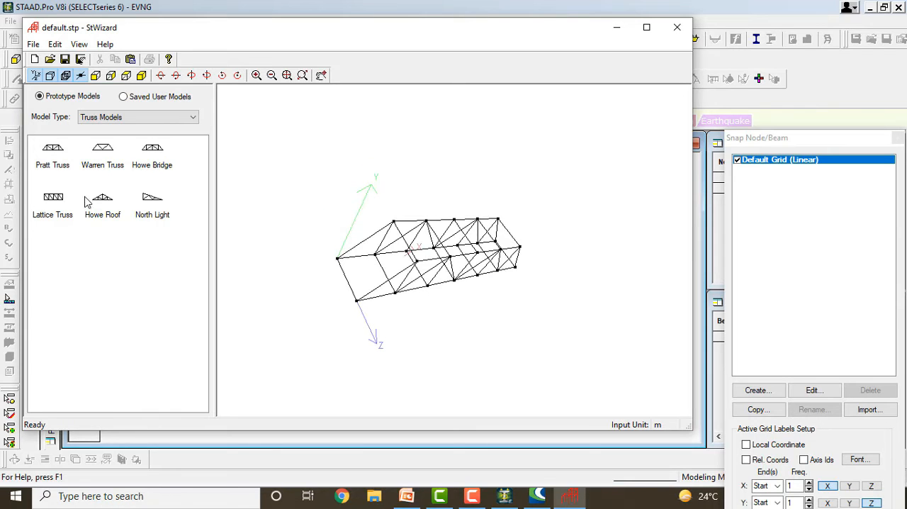
Generate the Lattice Truss and the Howe Roof prototypes with their default parameters, viewing each from another angle.
{"action": "double_click", "coordinate": [56, 199]}
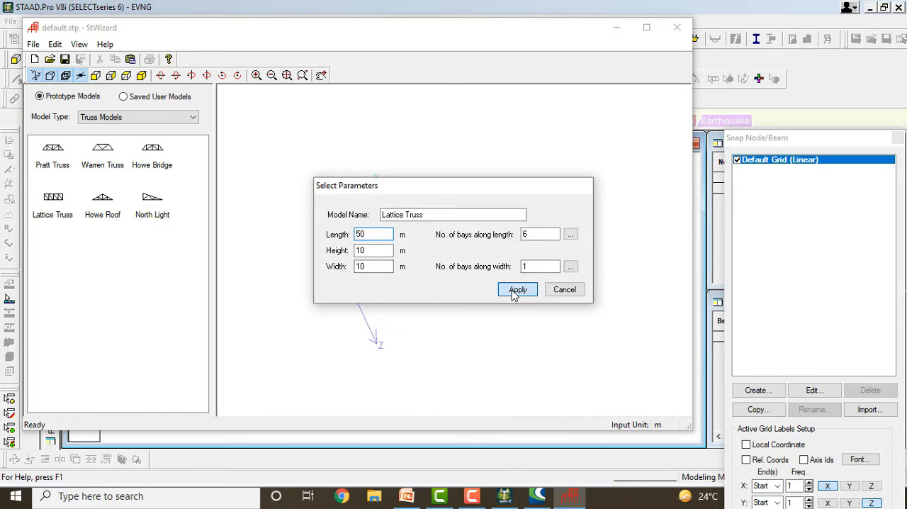
{"action": "left_click", "coordinate": [517, 289]}
{"action": "left_click_drag", "start_coordinate": [449, 263], "coordinate": [471, 208]}
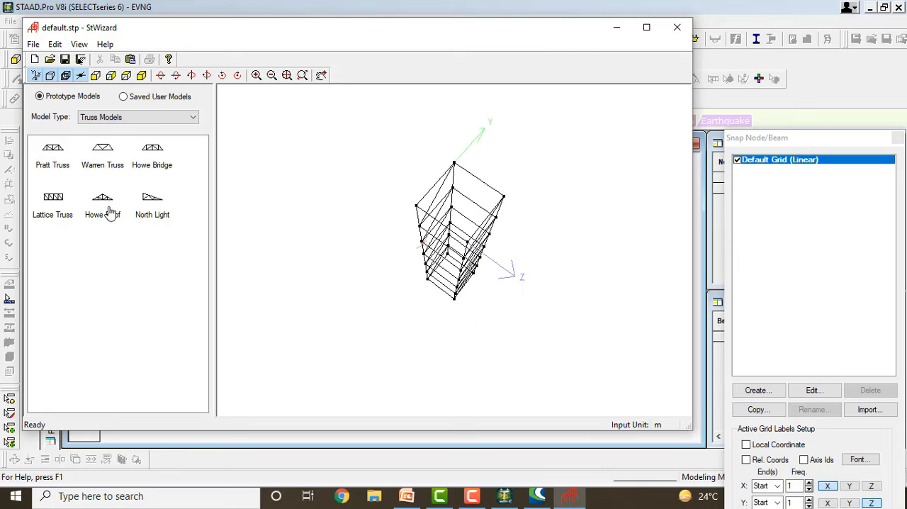
{"action": "double_click", "coordinate": [103, 213]}
{"action": "left_click", "coordinate": [514, 289]}
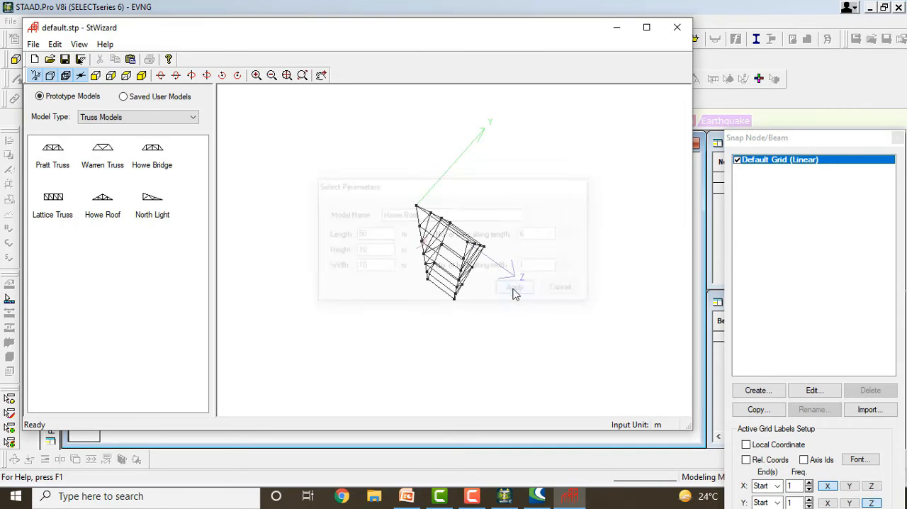
{"action": "left_click_drag", "start_coordinate": [446, 261], "coordinate": [347, 320]}
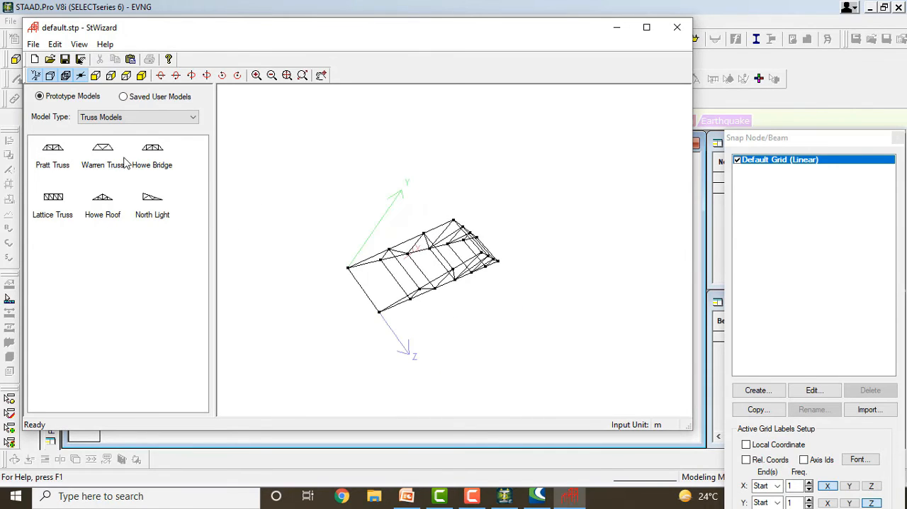
Switch to Frame Models and generate a Bay Frame 12 m long, 15 m high and 12 m wide with 4, 5 and 4 bays.
{"action": "left_click", "coordinate": [98, 120]}
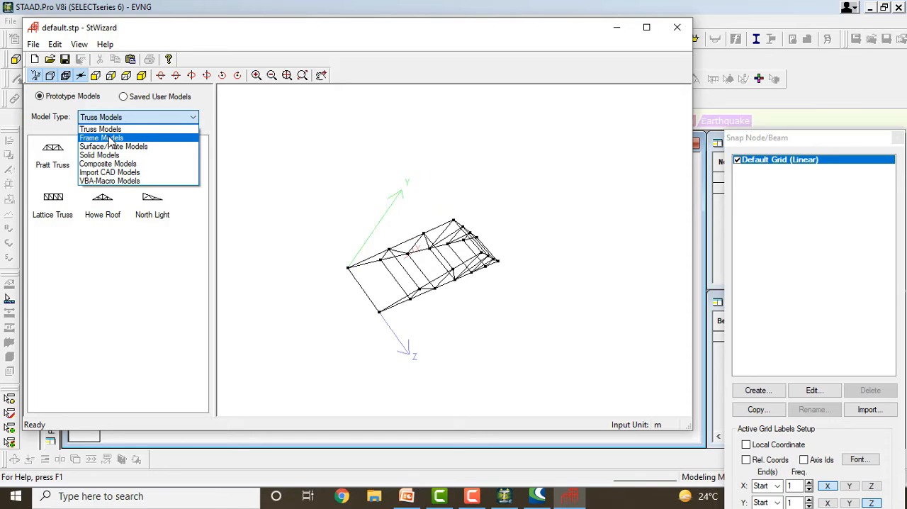
{"action": "left_click", "coordinate": [106, 138]}
{"action": "double_click", "coordinate": [56, 164]}
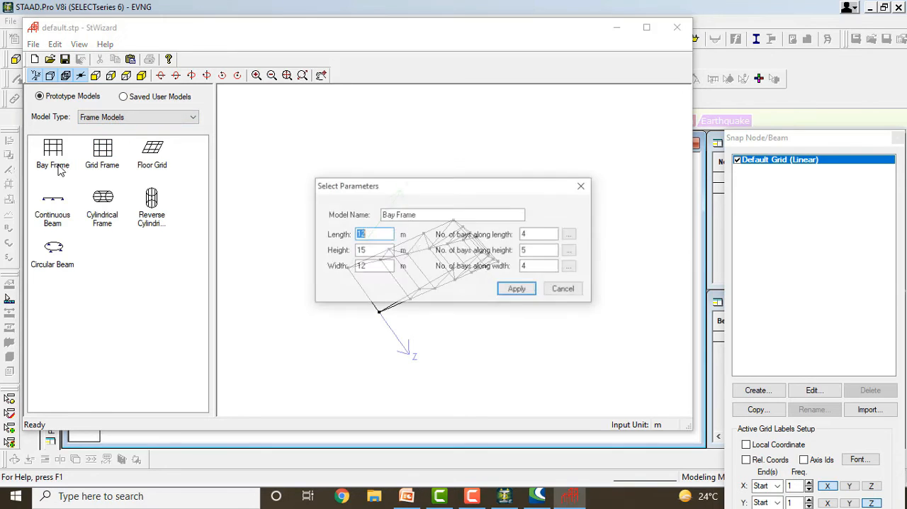
{"action": "left_click", "coordinate": [510, 289]}
{"action": "mouse_move", "coordinate": [334, 323]}
{"action": "left_mouse_down"}
{"action": "mouse_move", "coordinate": [326, 202]}
{"action": "mouse_move", "coordinate": [493, 253]}
{"action": "mouse_move", "coordinate": [446, 205]}
{"action": "mouse_move", "coordinate": [426, 154]}
{"action": "mouse_move", "coordinate": [333, 205]}
{"action": "mouse_move", "coordinate": [401, 206]}
{"action": "left_mouse_up"}
Generate the default Grid Frame and a 12 by 12 m Floor Grid with four bays along both length and width.
{"action": "double_click", "coordinate": [100, 153]}
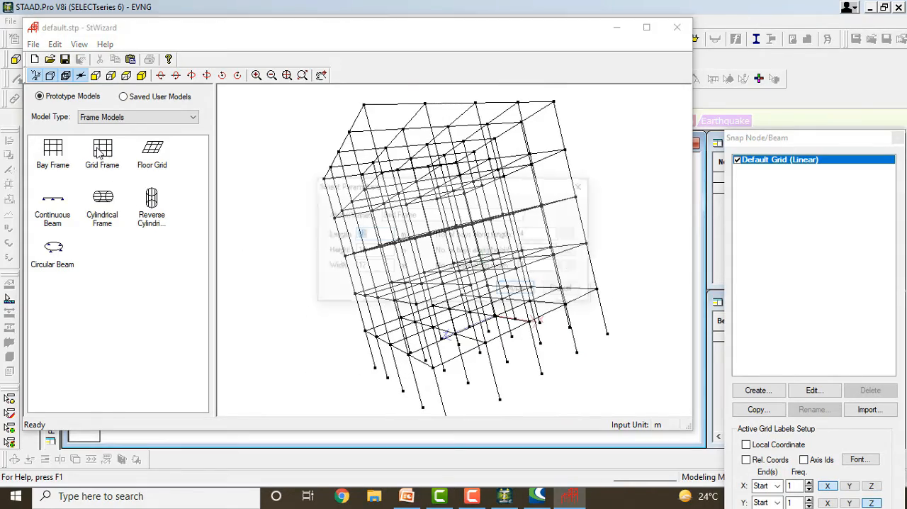
{"action": "left_click", "coordinate": [512, 289]}
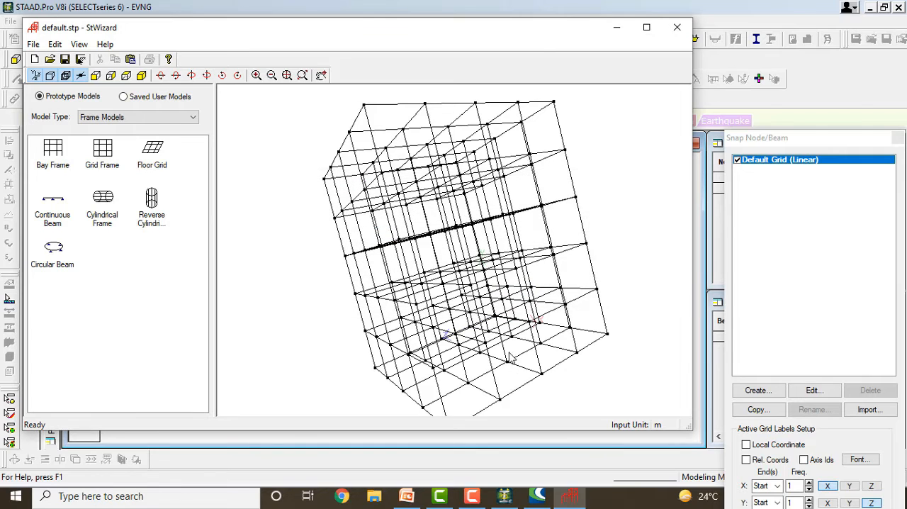
{"action": "double_click", "coordinate": [153, 162]}
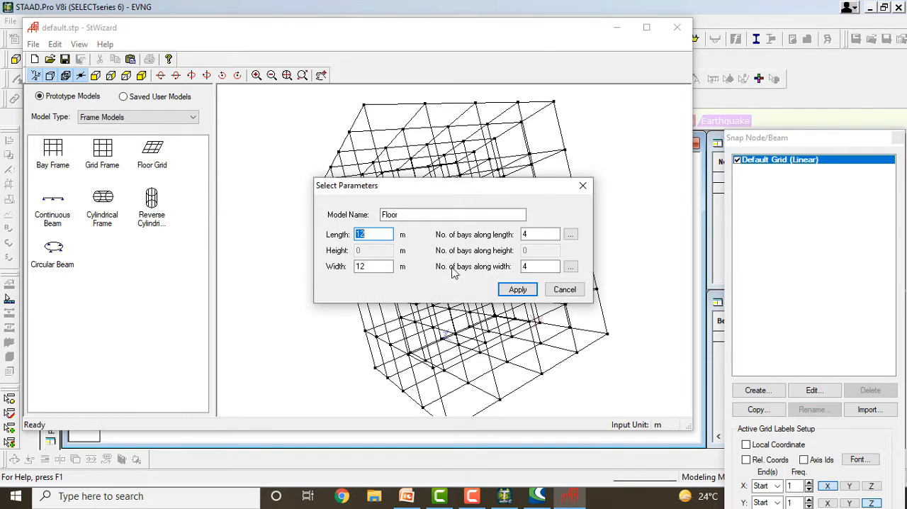
{"action": "left_click", "coordinate": [515, 291]}
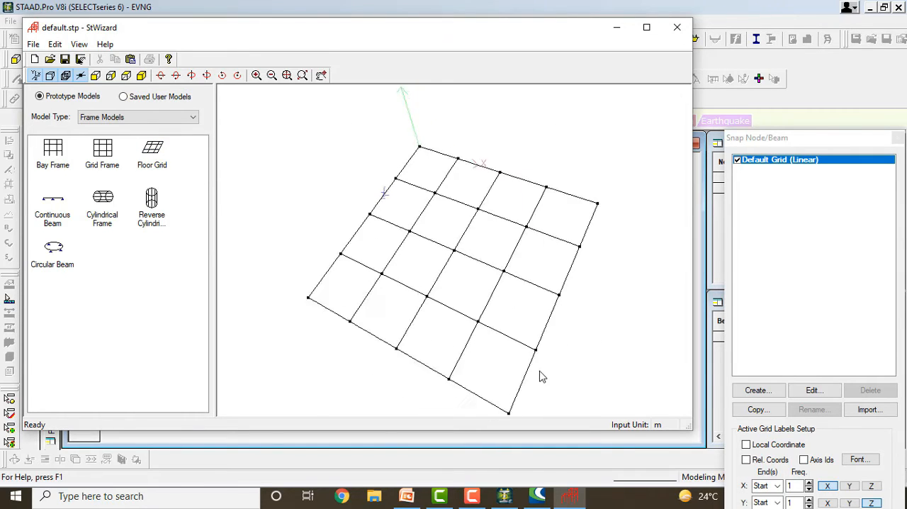
Generate the default Continuous Beam and a 360-degree Cylindrical Frame of 20 m length and 5 m radius, with 5 by 18 bays.
{"action": "double_click", "coordinate": [58, 212]}
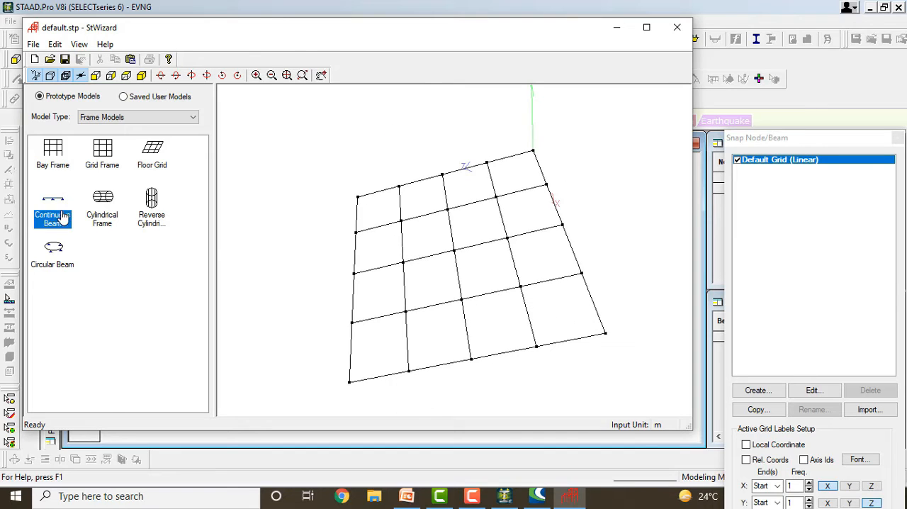
{"action": "left_click", "coordinate": [507, 291]}
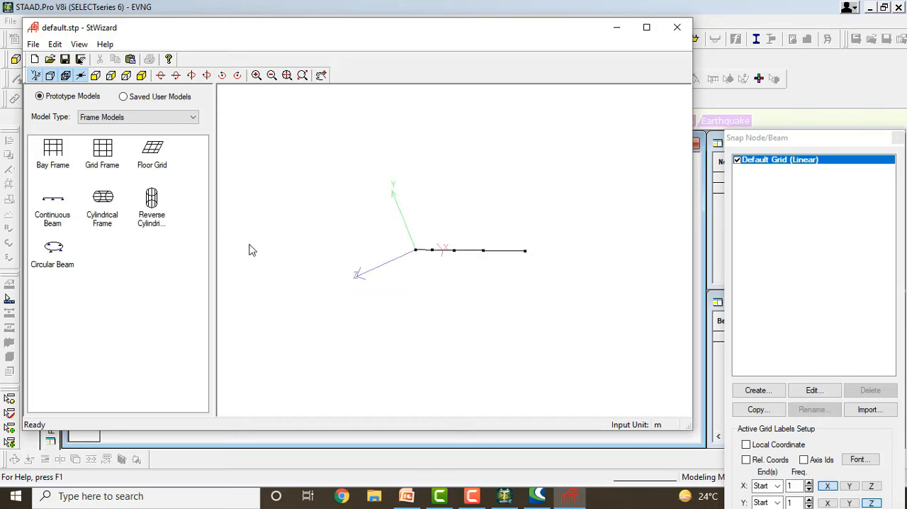
{"action": "double_click", "coordinate": [113, 205]}
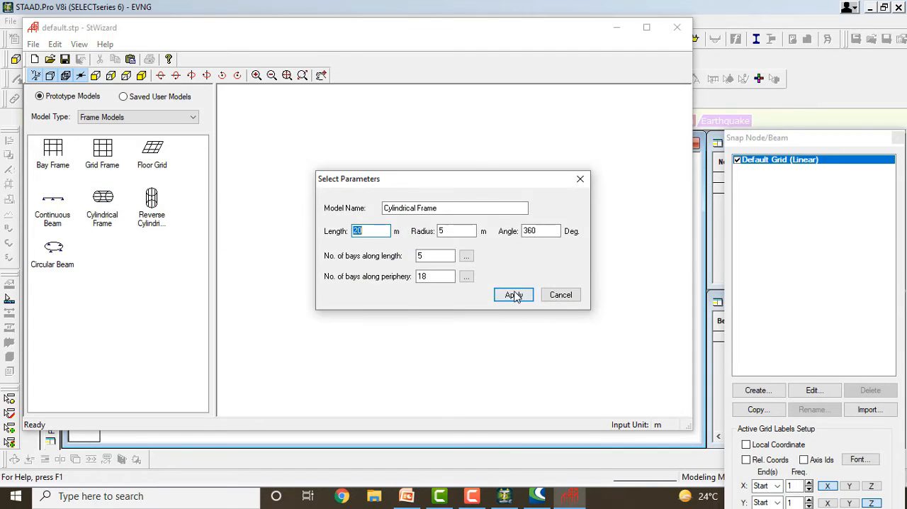
{"action": "left_click", "coordinate": [514, 295]}
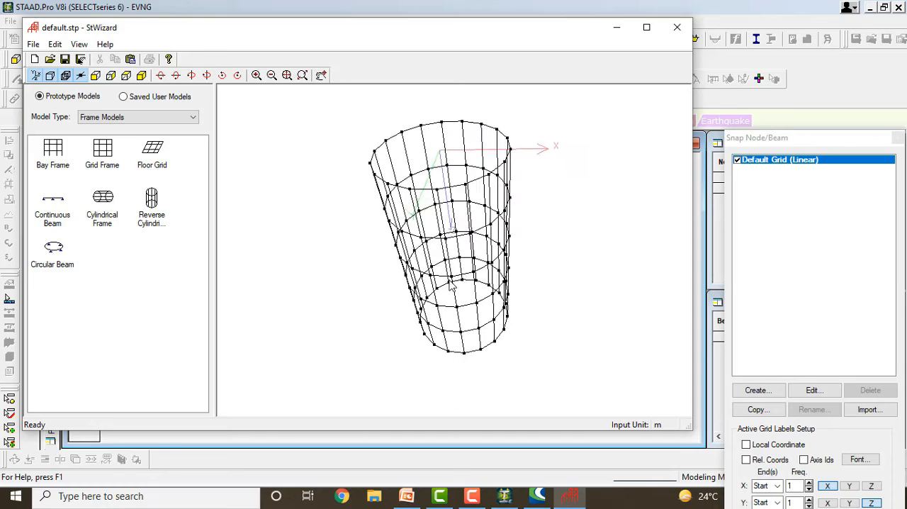
Generate the default Reverse Cylindrical Frame and a 360-degree Circular Beam of 5 m radius with 18 bays along the periphery.
{"action": "double_click", "coordinate": [150, 206]}
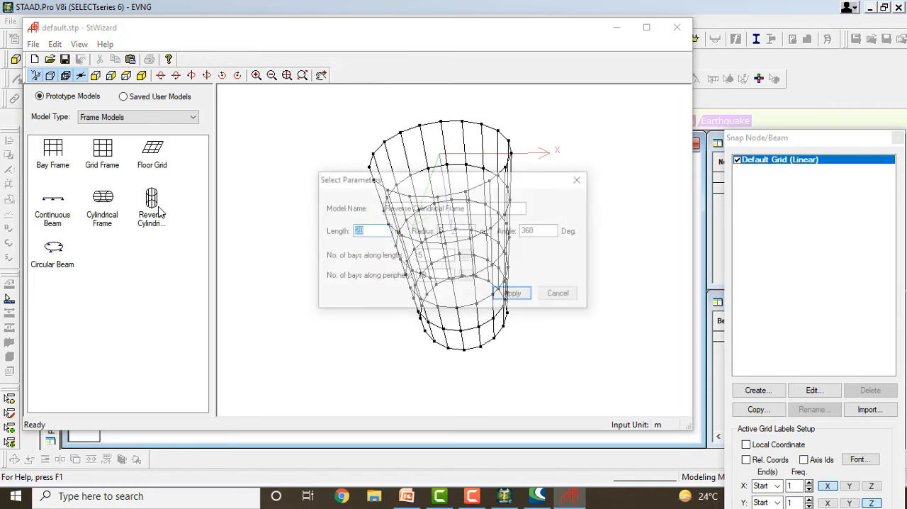
{"action": "left_click", "coordinate": [515, 294]}
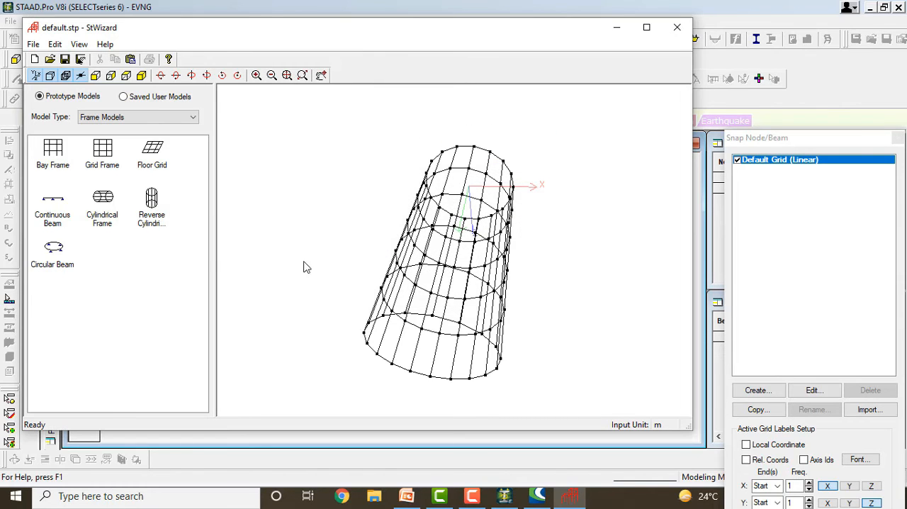
{"action": "double_click", "coordinate": [54, 248]}
{"action": "left_click", "coordinate": [515, 294]}
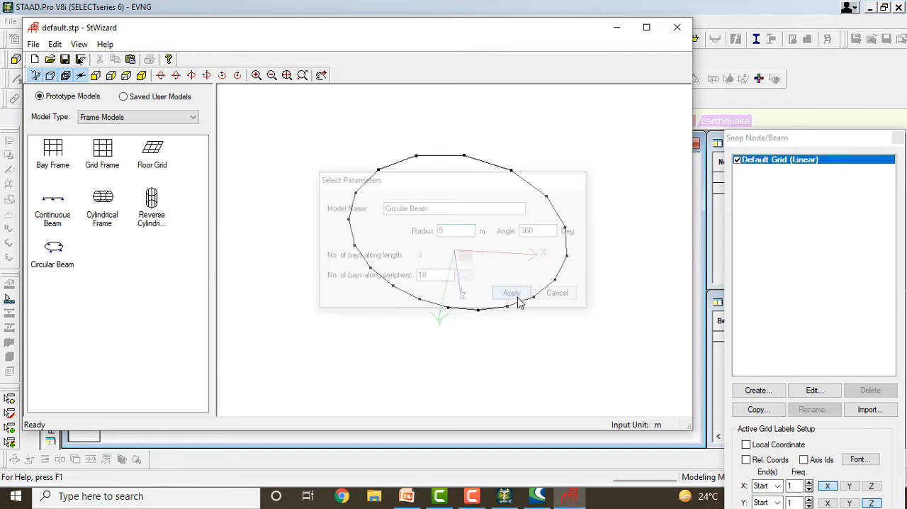
{"action": "left_click_drag", "start_coordinate": [461, 268], "coordinate": [500, 178]}
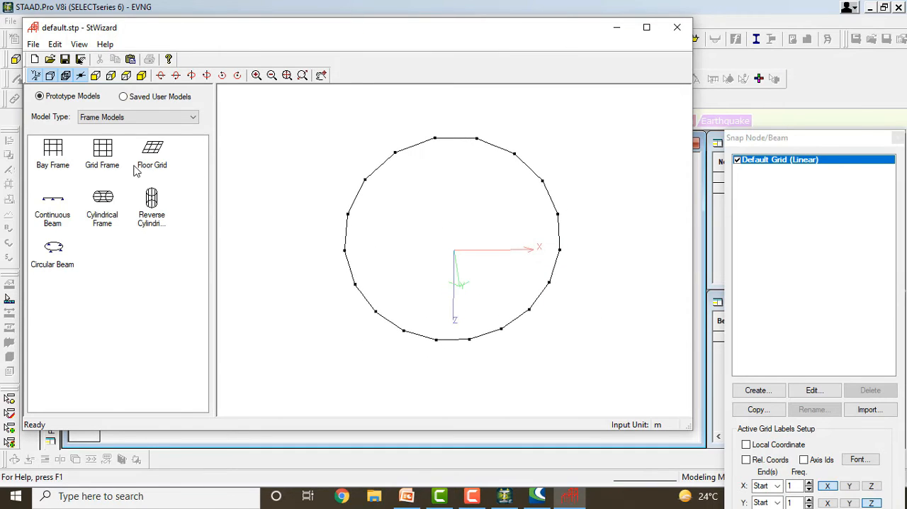
Switch to Surface/Plate Models and generate a 10 by 10 m polygonal plate with a hole, using 10 divisions per side.
{"action": "left_click", "coordinate": [131, 118]}
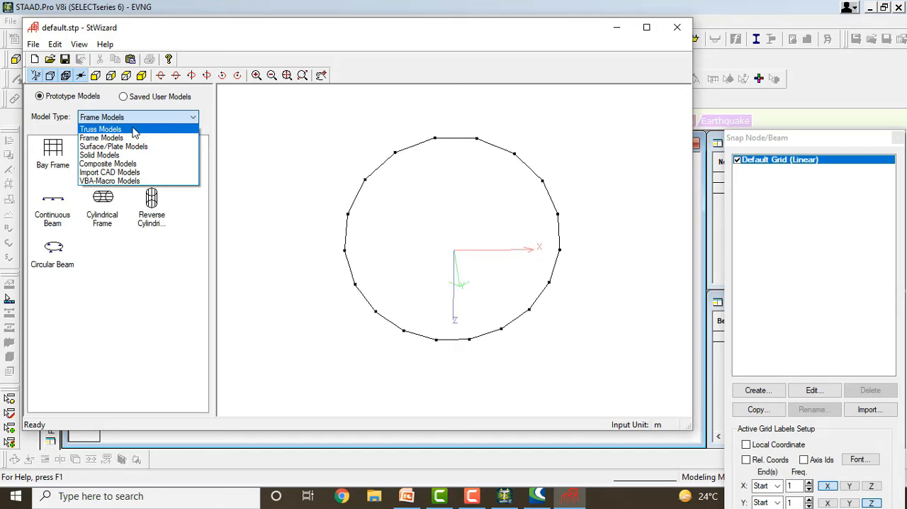
{"action": "left_click", "coordinate": [130, 148]}
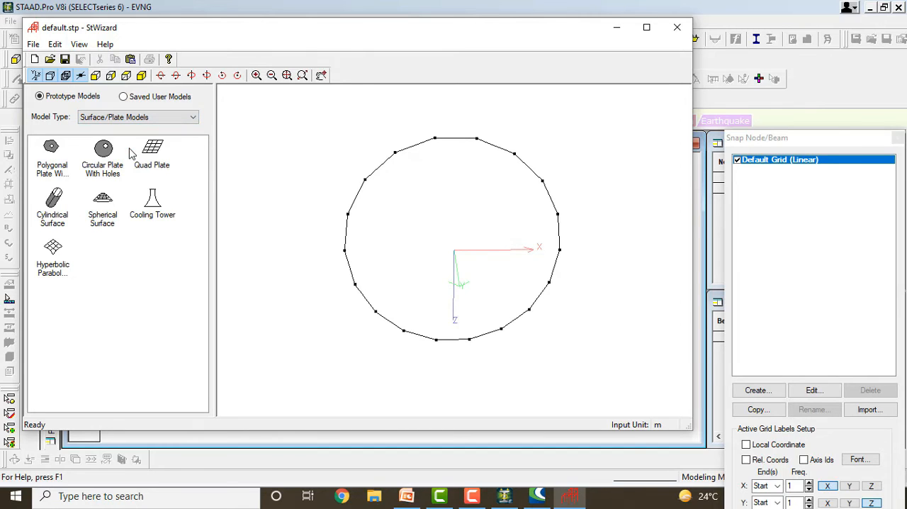
{"action": "double_click", "coordinate": [51, 156]}
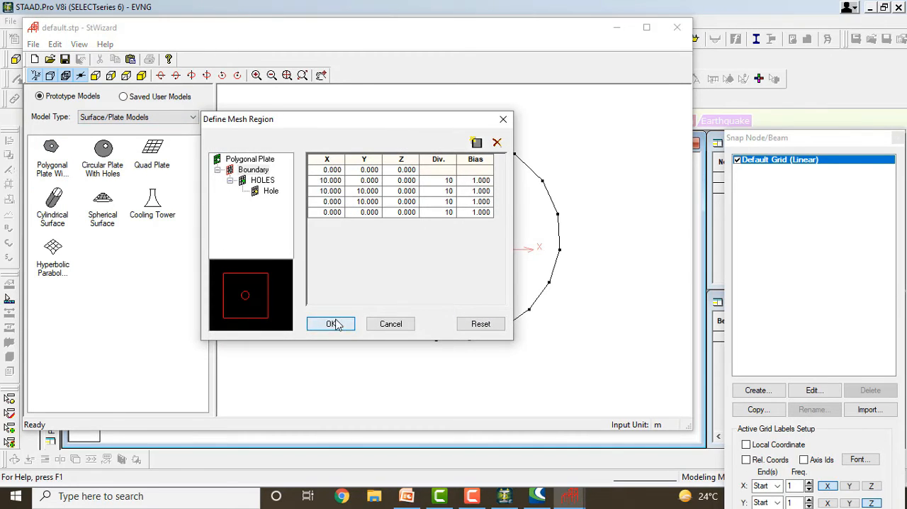
{"action": "left_click", "coordinate": [330, 323]}
{"action": "left_click_drag", "start_coordinate": [451, 307], "coordinate": [437, 215]}
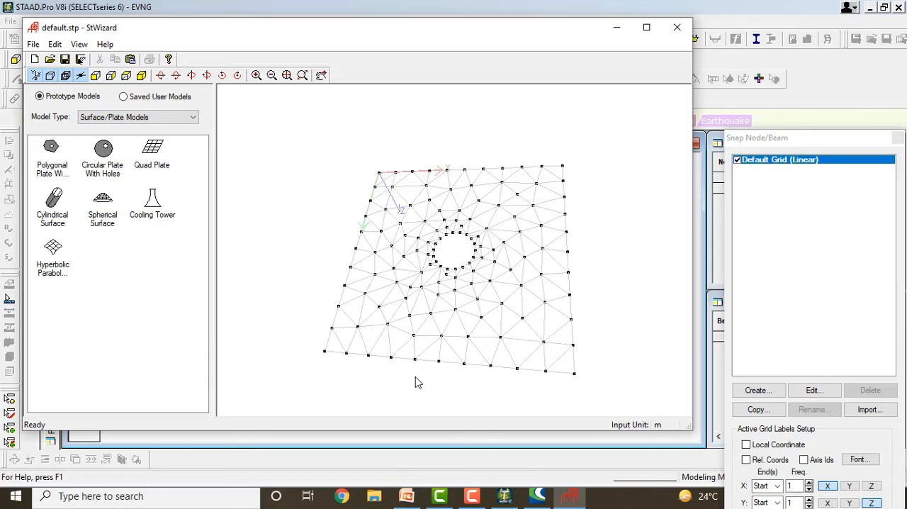
Generate a circular plate with a hole, 10 m radius and 36 peripheral divisions, and the Quad Plate with its default parameters.
{"action": "double_click", "coordinate": [107, 161]}
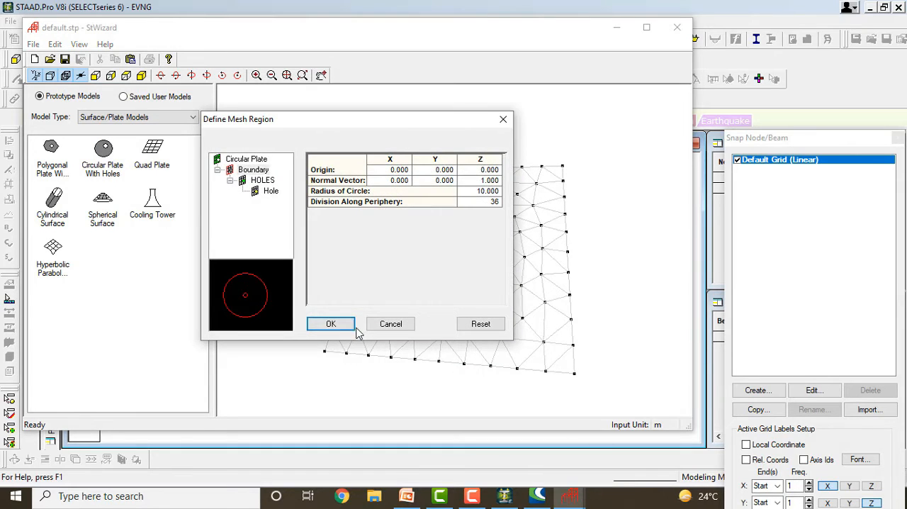
{"action": "left_click", "coordinate": [333, 323]}
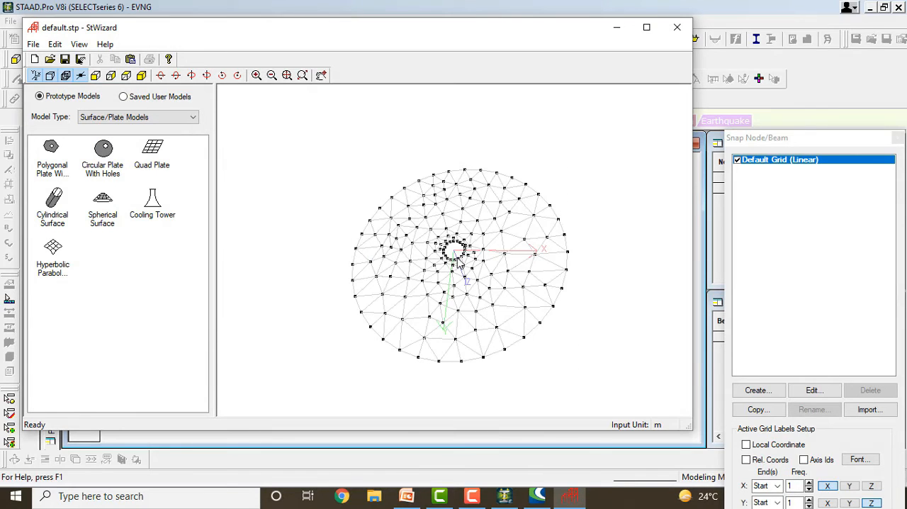
{"action": "left_click_drag", "start_coordinate": [459, 262], "coordinate": [472, 291]}
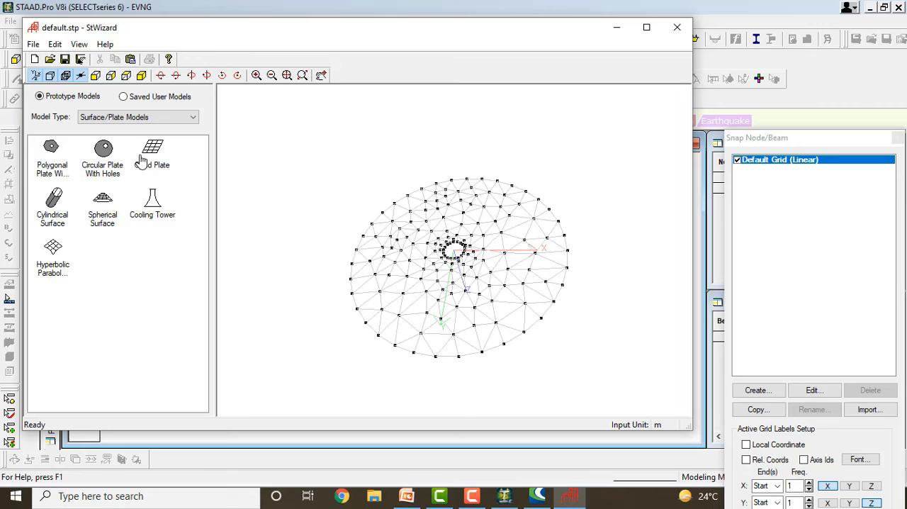
{"action": "left_click_drag", "start_coordinate": [152, 151], "coordinate": [482, 301]}
{"action": "left_click", "coordinate": [533, 306]}
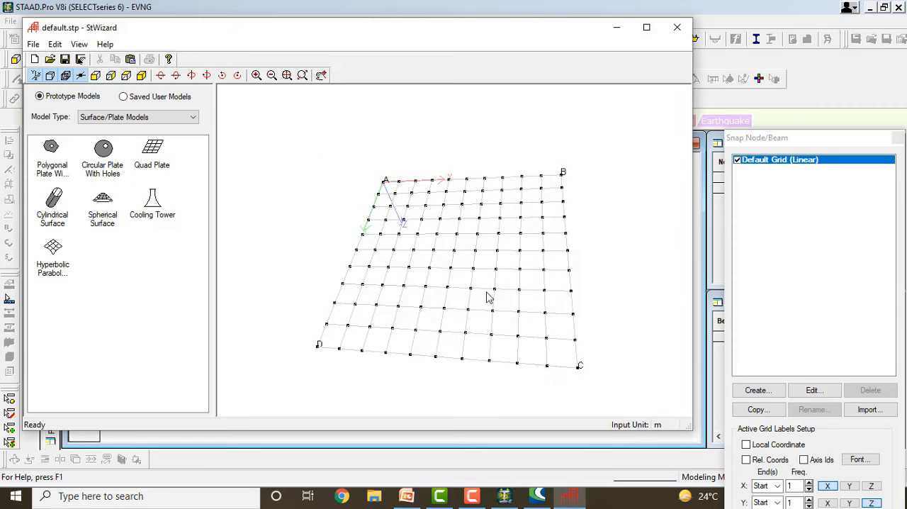
{"action": "mouse_move", "coordinate": [399, 251]}
{"action": "left_mouse_down"}
{"action": "mouse_move", "coordinate": [465, 278]}
{"action": "mouse_move", "coordinate": [320, 258]}
{"action": "left_mouse_up"}
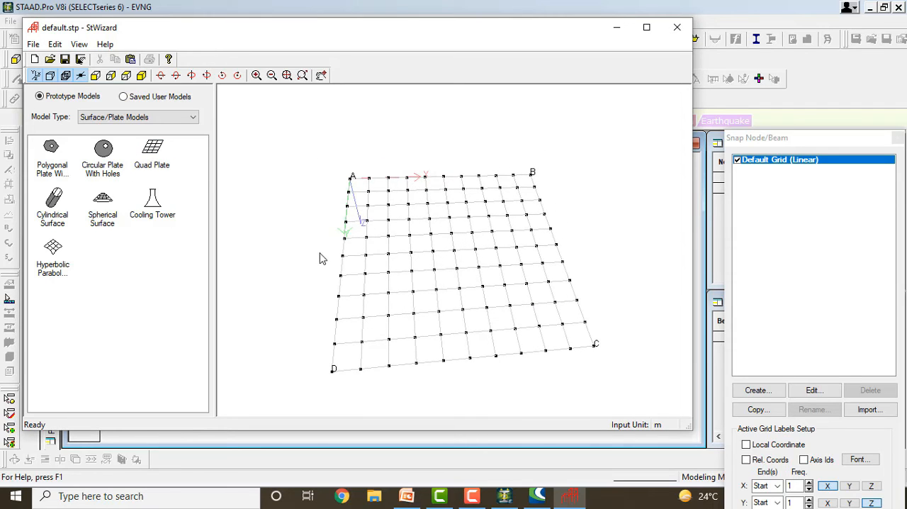
Generate the default Cylindrical Surface and a Spherical Cap with 20 m sphere and base diameters, using 10 latitude and 20 longitude divisions.
{"action": "double_click", "coordinate": [61, 199]}
{"action": "left_click", "coordinate": [536, 321]}
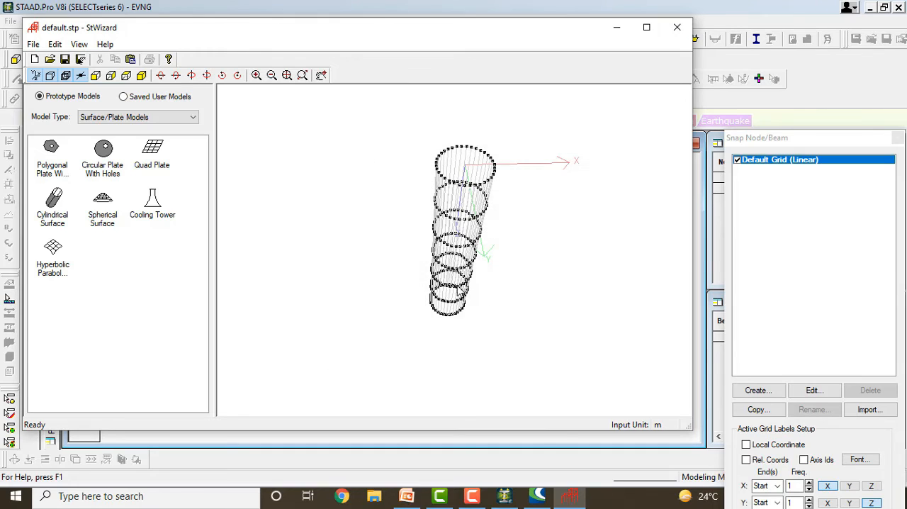
{"action": "mouse_move", "coordinate": [460, 291]}
{"action": "left_mouse_down"}
{"action": "mouse_move", "coordinate": [473, 252]}
{"action": "mouse_move", "coordinate": [469, 220]}
{"action": "mouse_move", "coordinate": [507, 316]}
{"action": "mouse_move", "coordinate": [279, 242]}
{"action": "left_mouse_up"}
{"action": "double_click", "coordinate": [103, 205]}
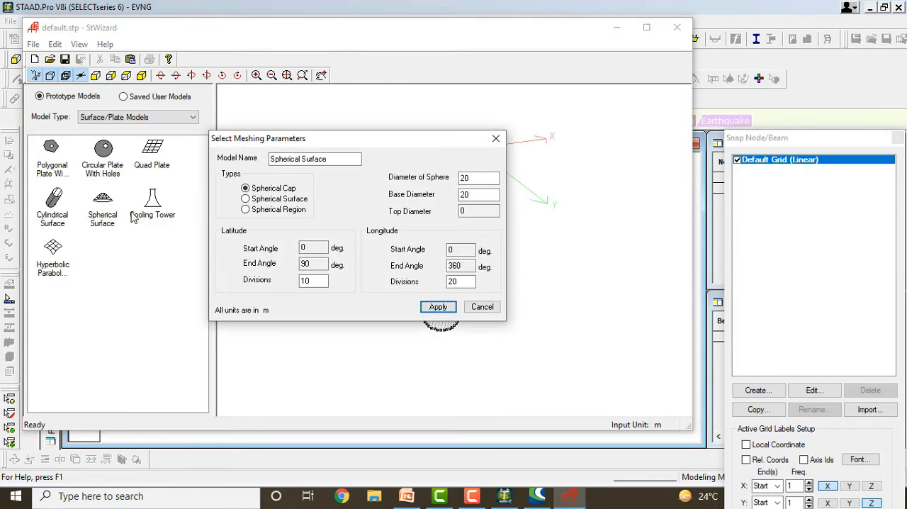
{"action": "left_click", "coordinate": [438, 307]}
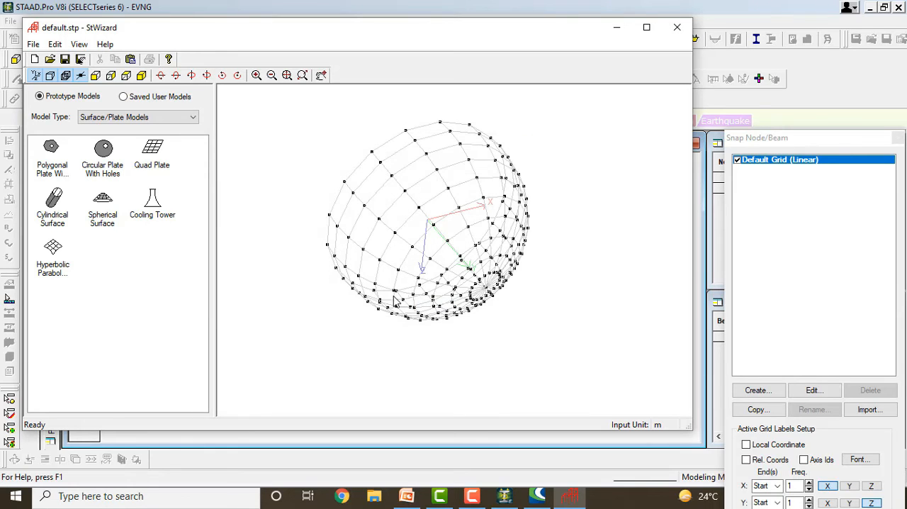
{"action": "left_click_drag", "start_coordinate": [434, 257], "coordinate": [470, 271]}
Generate a Cooling Tower 84 m high with 45 m top and 42 m throat diameters, using 20 divisions along circumference and height.
{"action": "left_click", "coordinate": [162, 215]}
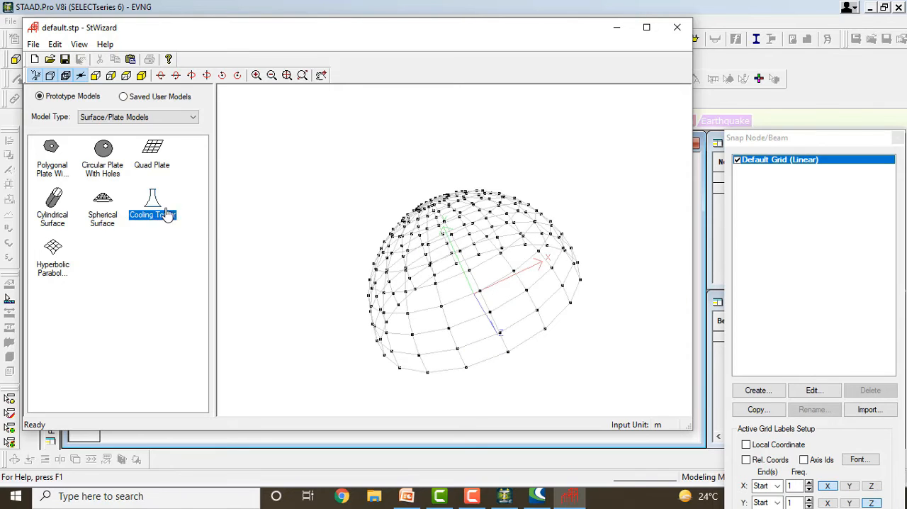
{"action": "double_click", "coordinate": [168, 212]}
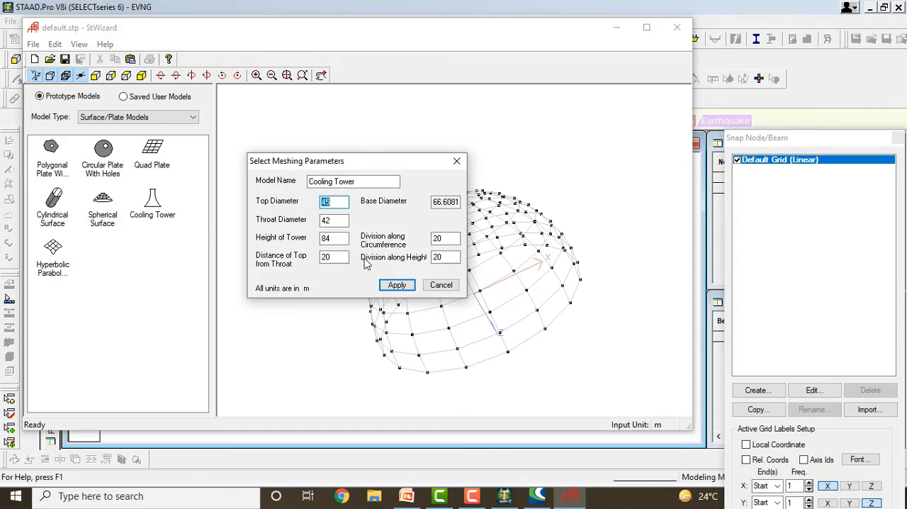
{"action": "left_click", "coordinate": [407, 287]}
{"action": "left_click_drag", "start_coordinate": [410, 282], "coordinate": [464, 169]}
Switch to Solid Models and generate a 1 by 1 by 1 m Solid Block with 5 divisions along each axis.
{"action": "left_click", "coordinate": [142, 117]}
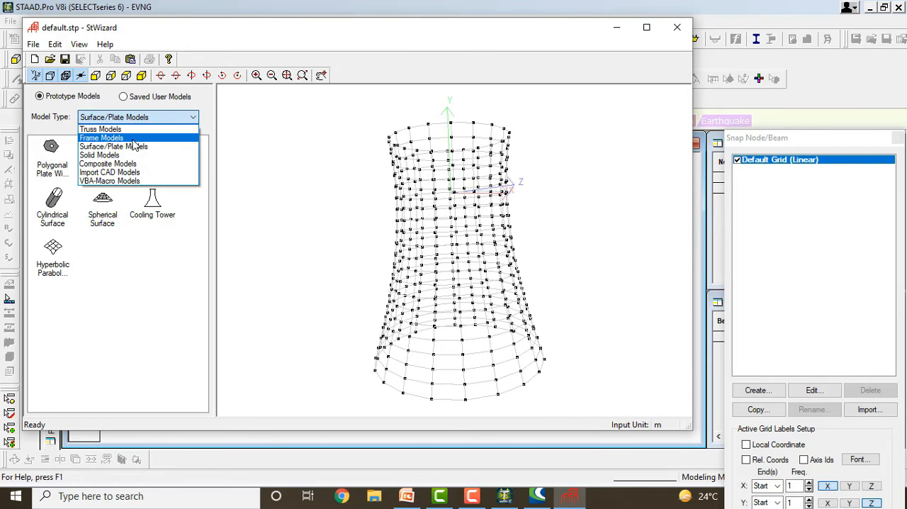
{"action": "left_click", "coordinate": [132, 147]}
{"action": "left_click", "coordinate": [133, 119]}
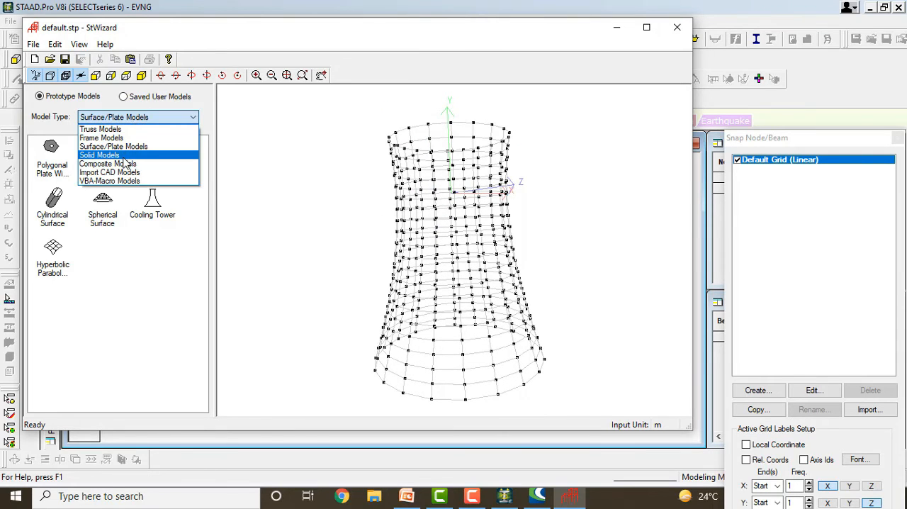
{"action": "left_click", "coordinate": [124, 156]}
{"action": "double_click", "coordinate": [64, 168]}
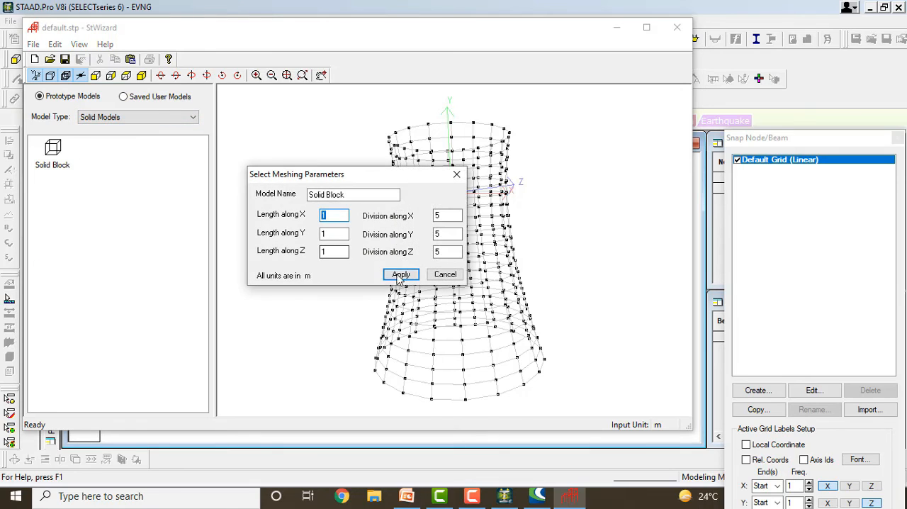
{"action": "left_click", "coordinate": [400, 274]}
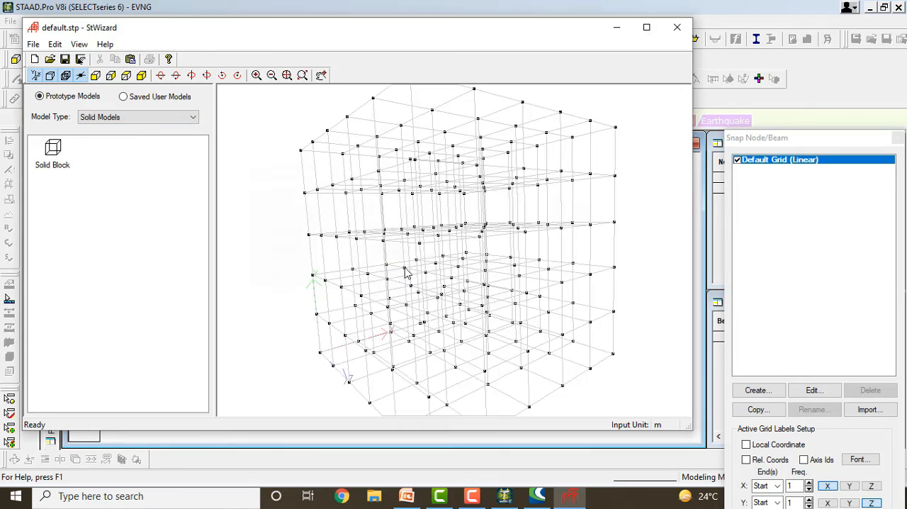
Switch to Composite Models and select the Bunker or Silo prototype.
{"action": "left_click", "coordinate": [118, 121]}
{"action": "left_click", "coordinate": [125, 163]}
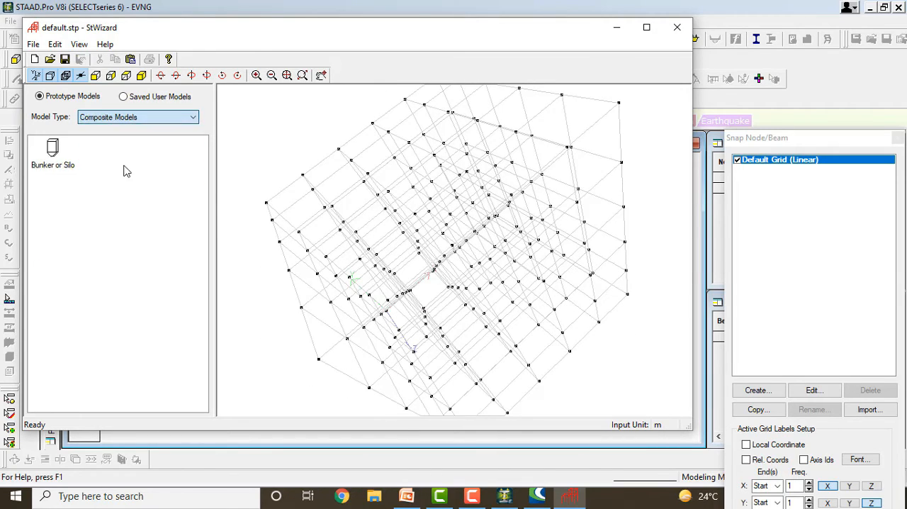
{"action": "left_click", "coordinate": [139, 119]}
{"action": "left_click", "coordinate": [64, 153]}
{"action": "left_click", "coordinate": [62, 153]}
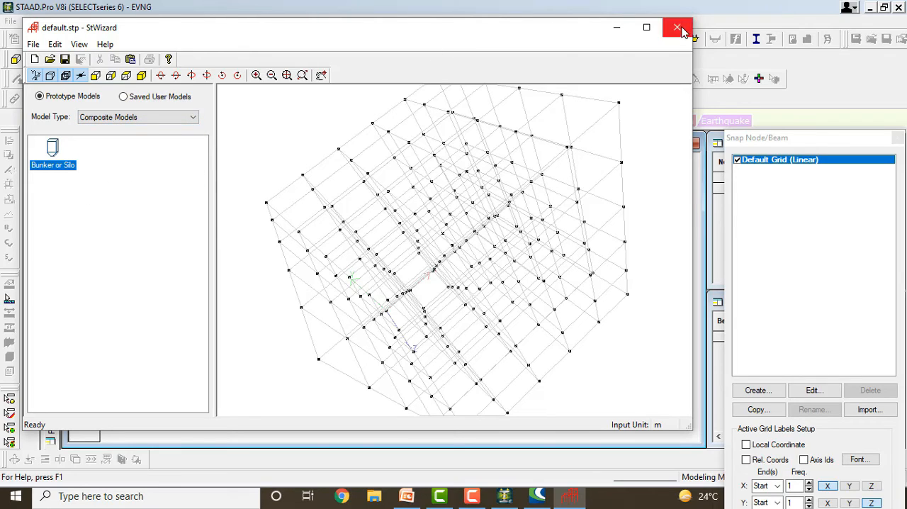
Return to Frame Models and generate a Bay Frame 12 m long, 15 m high and 12 m wide, with 4, 5 and 4 bays.
{"action": "left_click", "coordinate": [107, 117]}
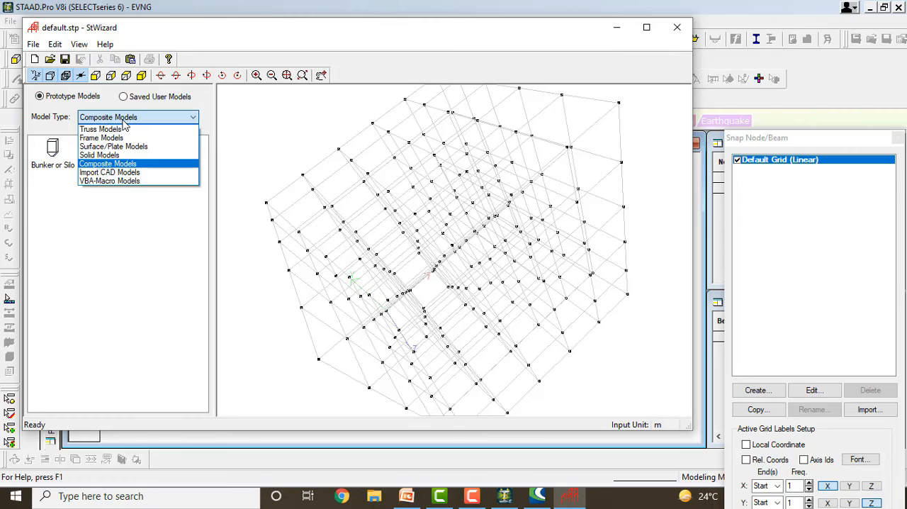
{"action": "left_click", "coordinate": [106, 128]}
{"action": "left_click", "coordinate": [121, 118]}
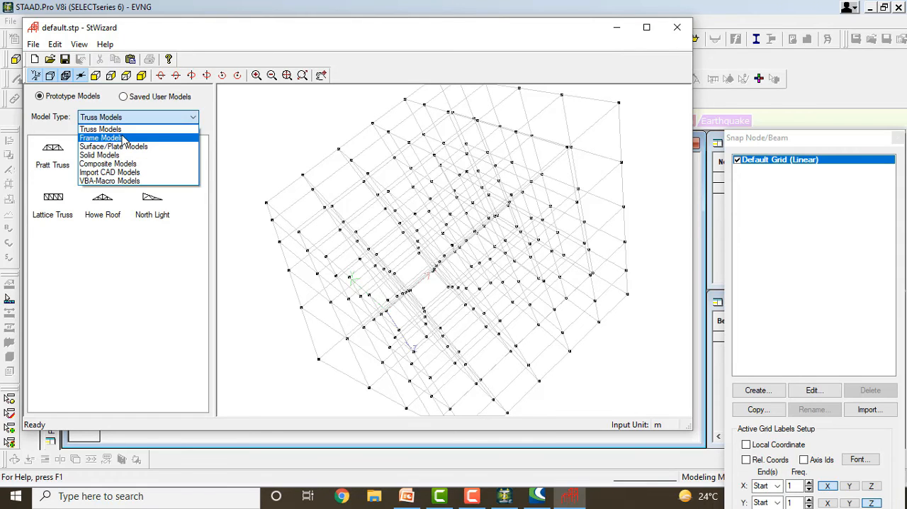
{"action": "left_click", "coordinate": [106, 138]}
{"action": "double_click", "coordinate": [53, 150]}
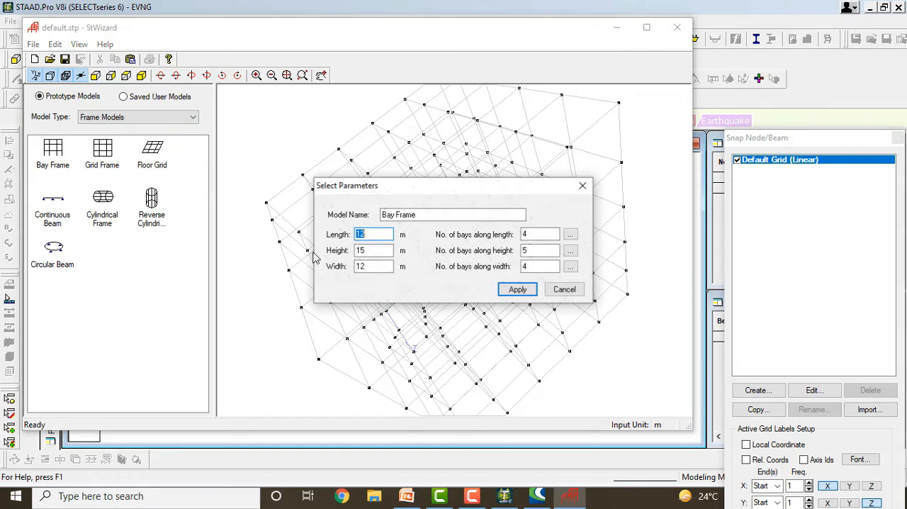
{"action": "left_click", "coordinate": [516, 290]}
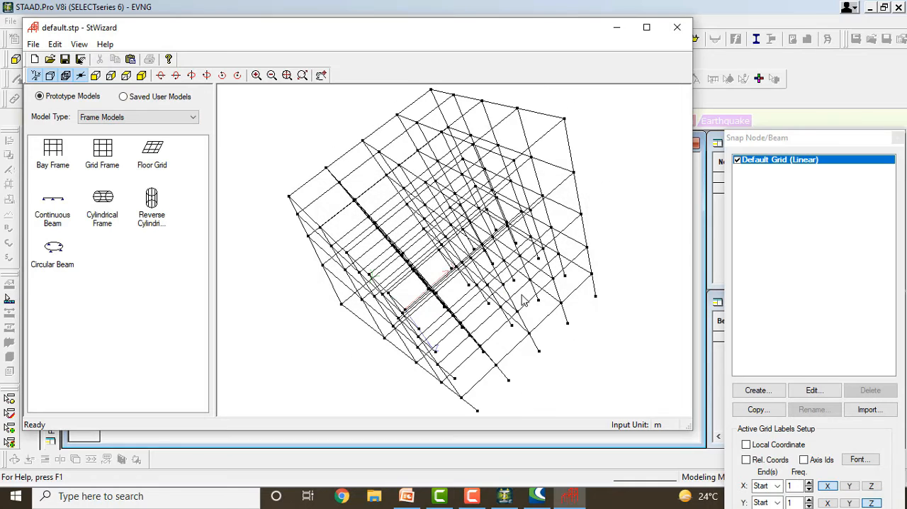
Close the Structure Wizard and paste the bay frame into the structure at X, Y and Z values of 0, declining the auto save.
{"action": "left_click", "coordinate": [676, 28]}
{"action": "left_click", "coordinate": [489, 275]}
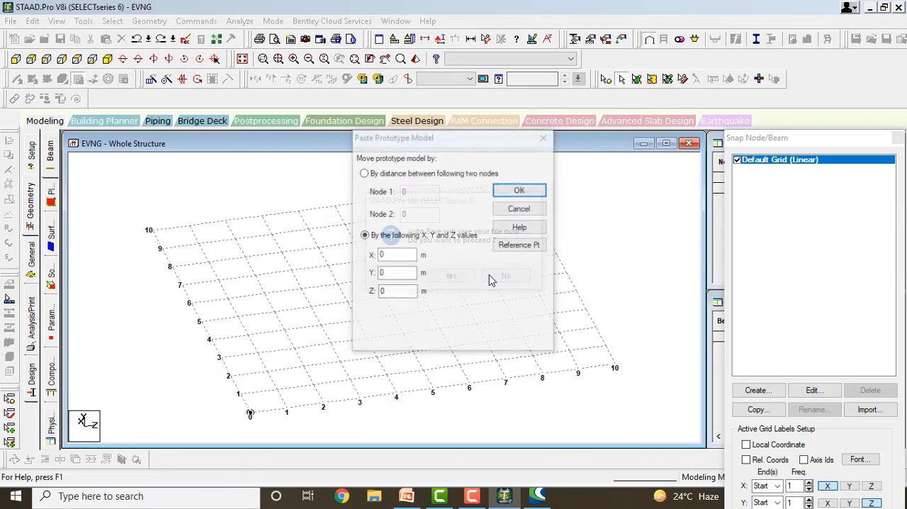
{"action": "left_click", "coordinate": [519, 189]}
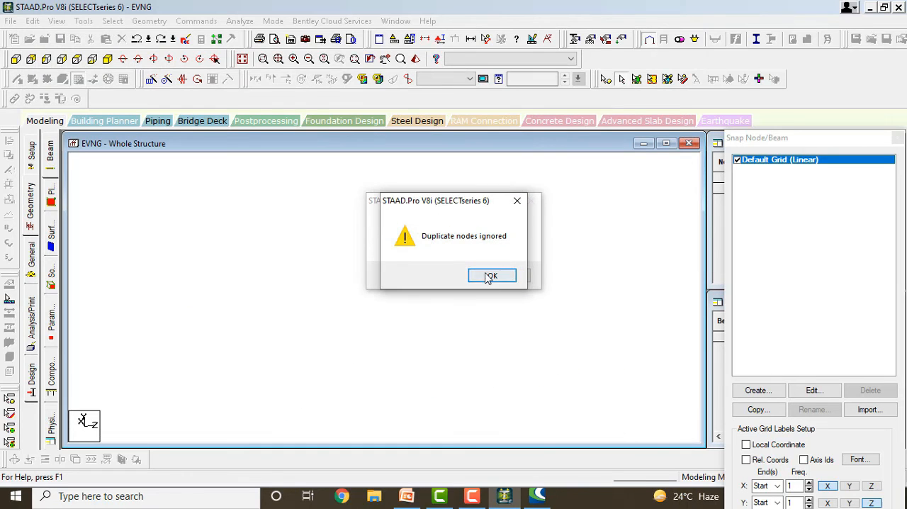
{"action": "left_click", "coordinate": [489, 275]}
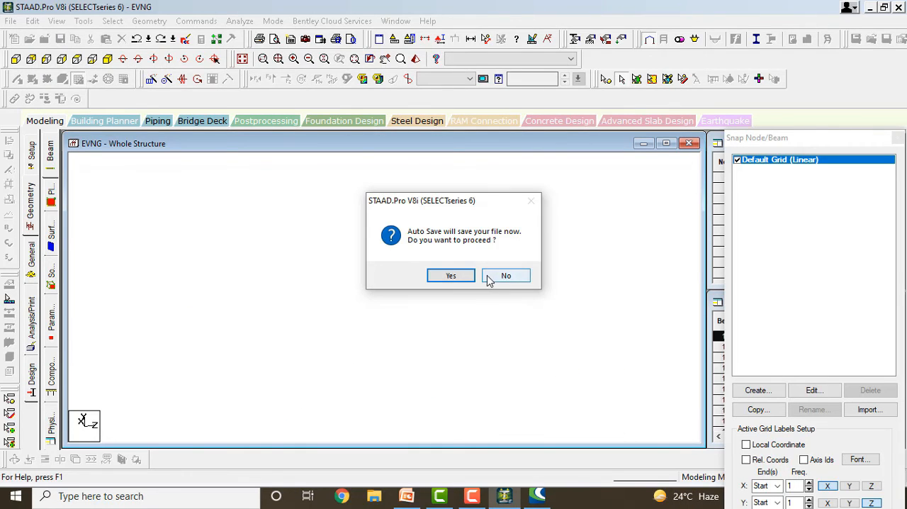
{"action": "left_click", "coordinate": [490, 276]}
{"action": "left_click", "coordinate": [371, 265]}
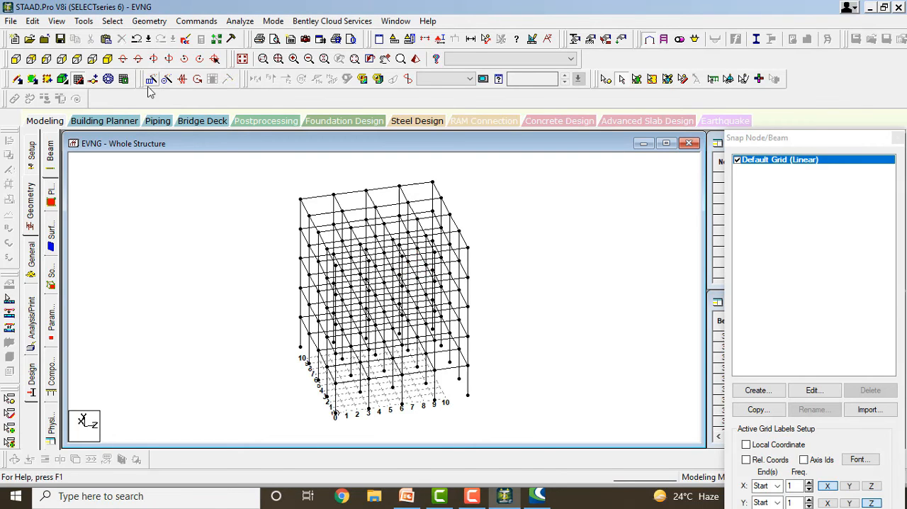
Turn off the Snap Node/Beam grid and inspect the pasted frame up close.
{"action": "left_click", "coordinate": [77, 79]}
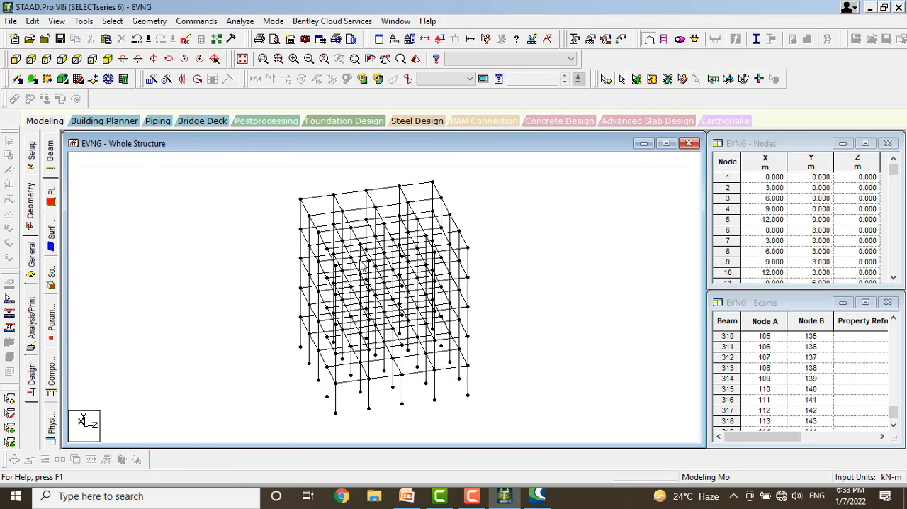
{"action": "scroll", "coordinate": [397, 245], "scroll_direction": "up", "scroll_amount": 2}
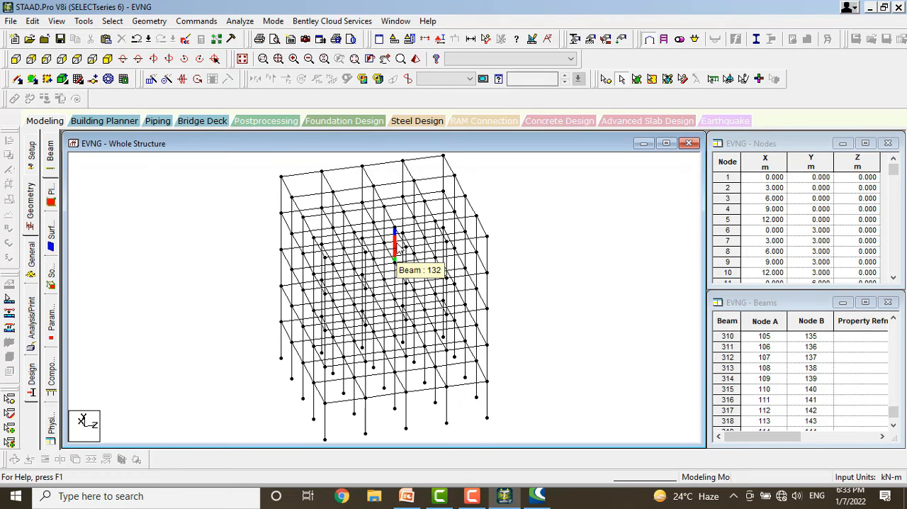
{"action": "scroll", "coordinate": [397, 244], "scroll_direction": "up", "scroll_amount": 2}
{"action": "scroll", "coordinate": [398, 243], "scroll_direction": "down", "scroll_amount": 5}
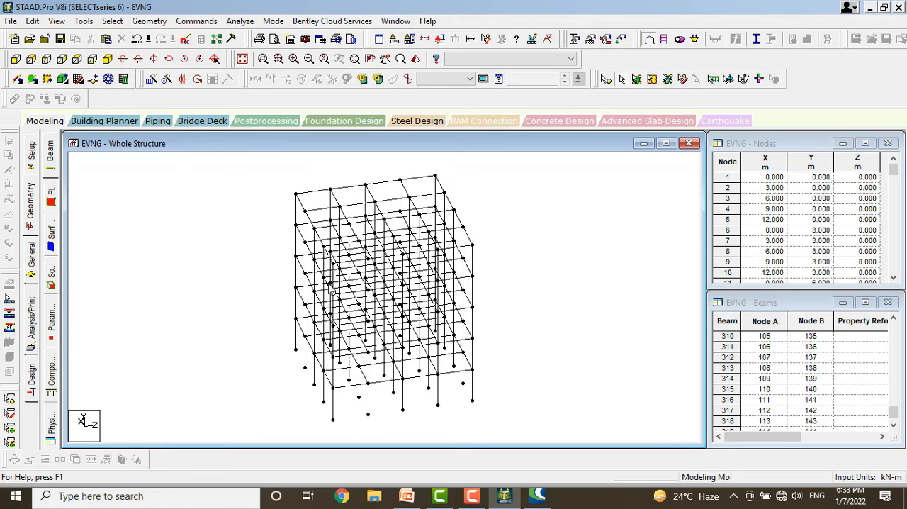
Review the member property, material constant, geometric constant and support specification commands, plus the mode, window and help options.
{"action": "left_click", "coordinate": [198, 22]}
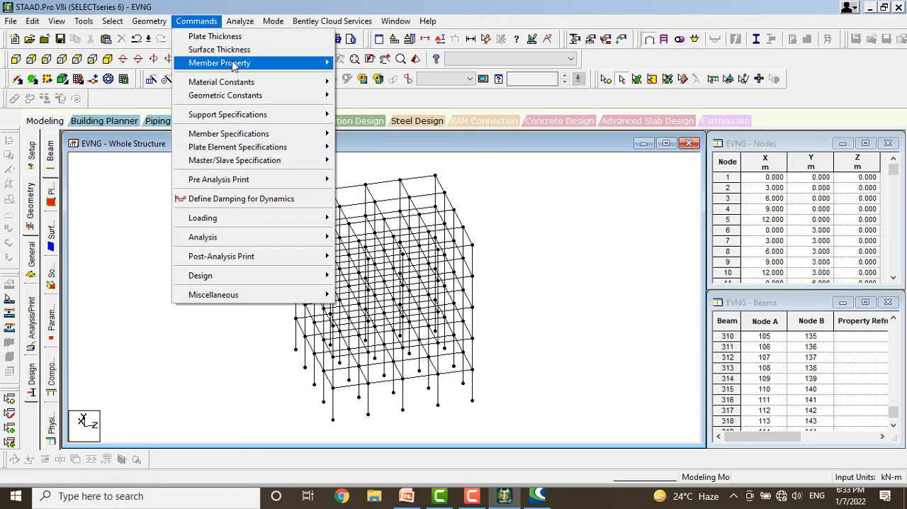
{"action": "mouse_move", "coordinate": [261, 65]}
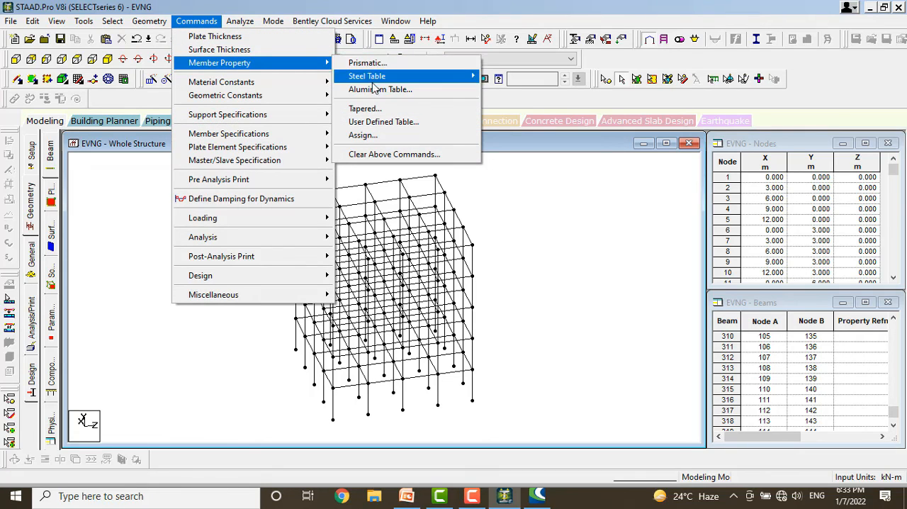
{"action": "mouse_move", "coordinate": [369, 75]}
{"action": "mouse_move", "coordinate": [311, 82]}
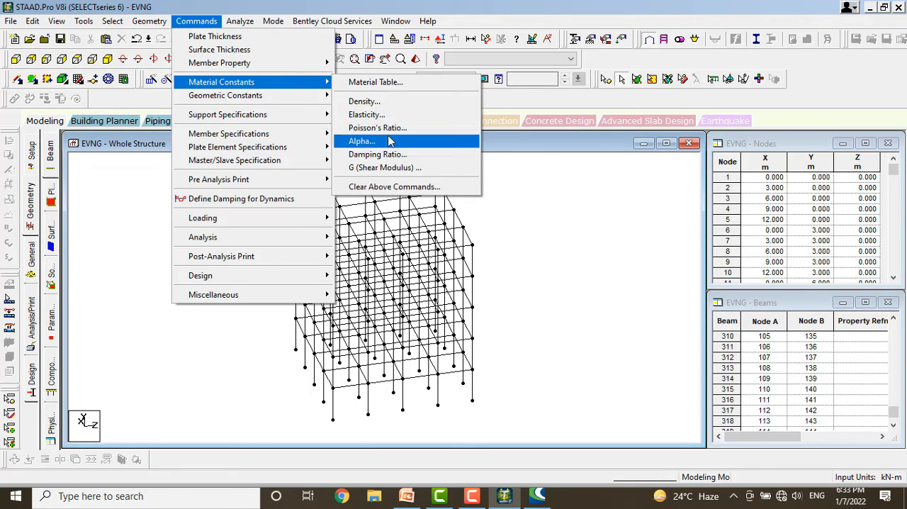
{"action": "mouse_move", "coordinate": [257, 97]}
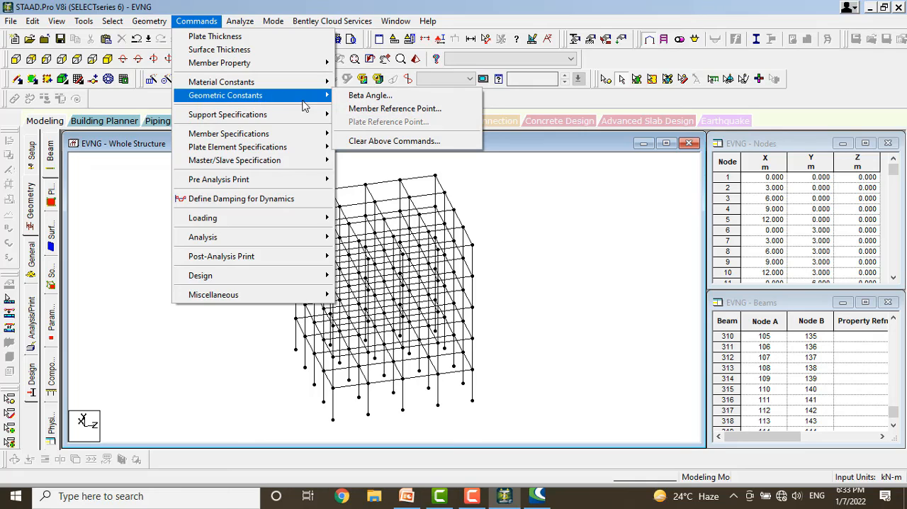
{"action": "mouse_move", "coordinate": [291, 116]}
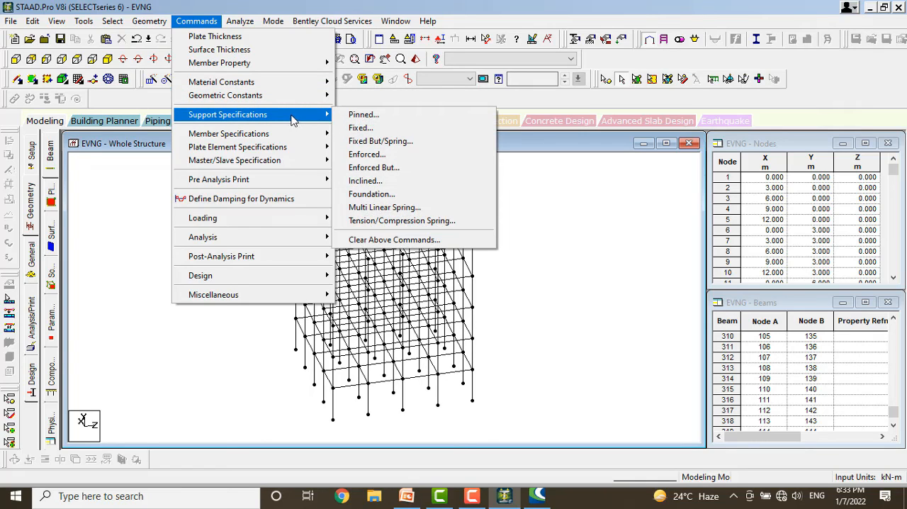
{"action": "mouse_move", "coordinate": [252, 27]}
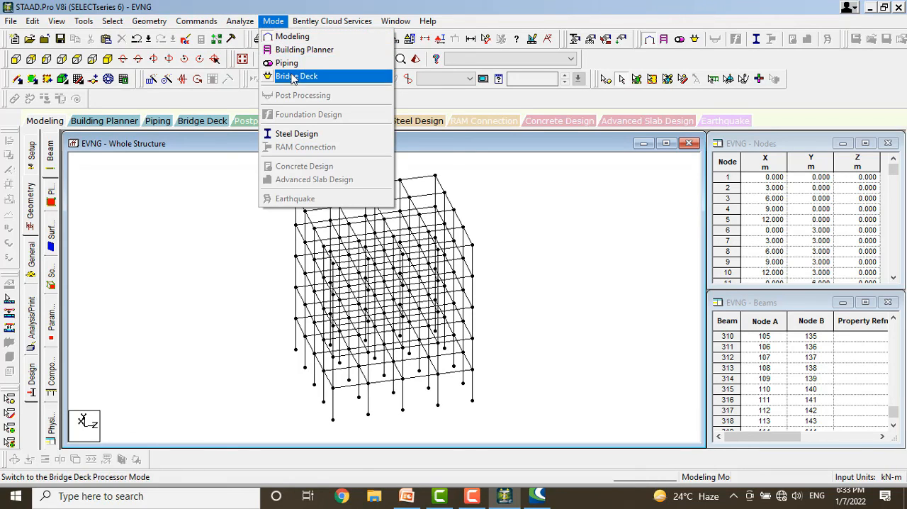
{"action": "mouse_move", "coordinate": [310, 29]}
{"action": "mouse_move", "coordinate": [403, 19]}
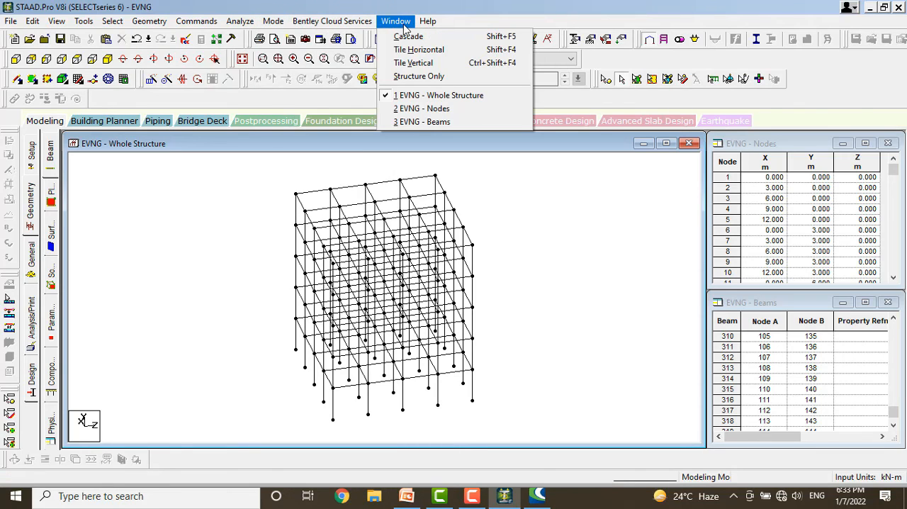
{"action": "mouse_move", "coordinate": [431, 26]}
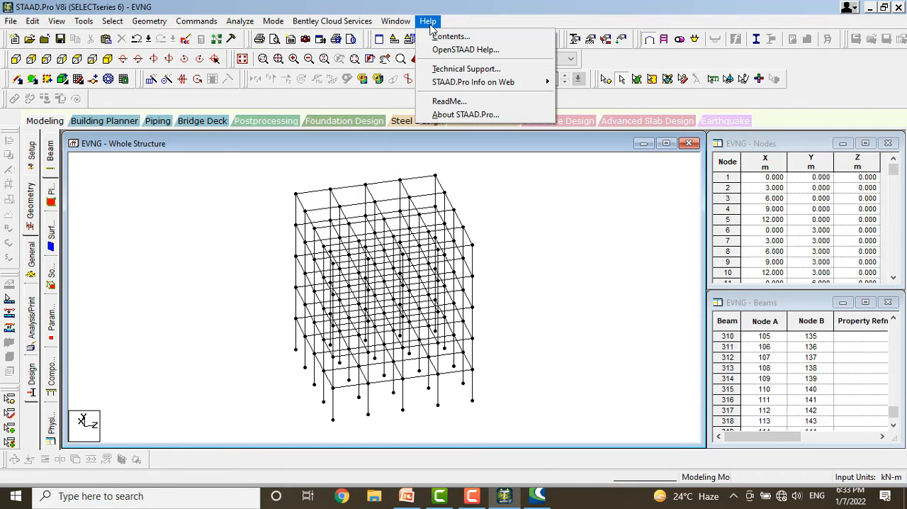
{"action": "left_click", "coordinate": [127, 102]}
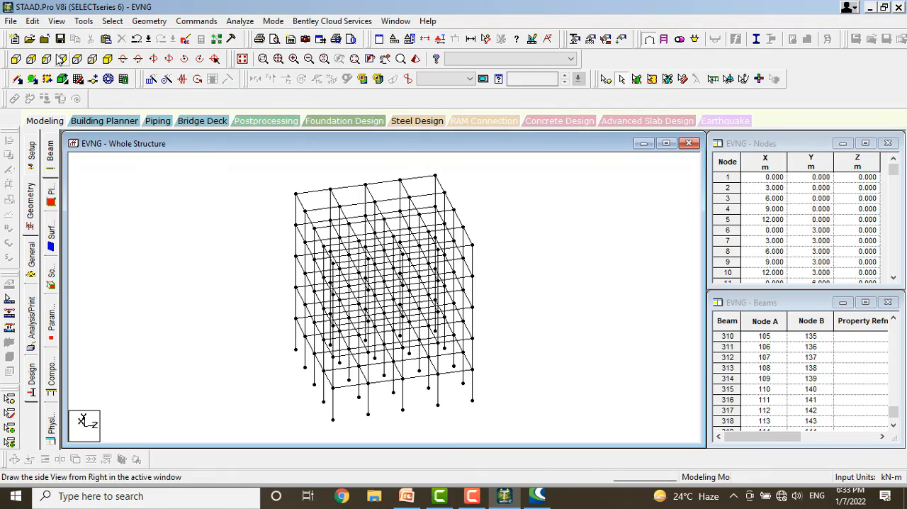
View the frame from the front, back and in plan, return to the isometric view and display the whole structure.
{"action": "left_click", "coordinate": [16, 60]}
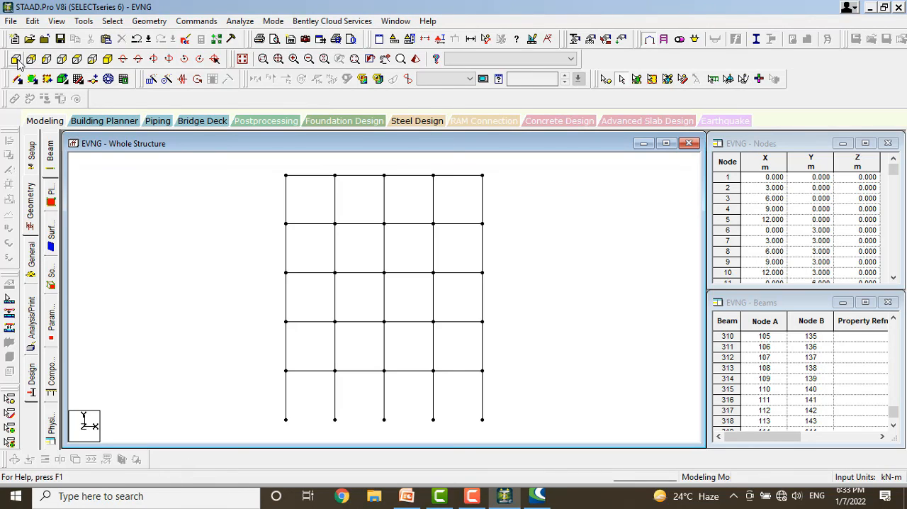
{"action": "left_click", "coordinate": [31, 59]}
{"action": "left_click", "coordinate": [76, 60]}
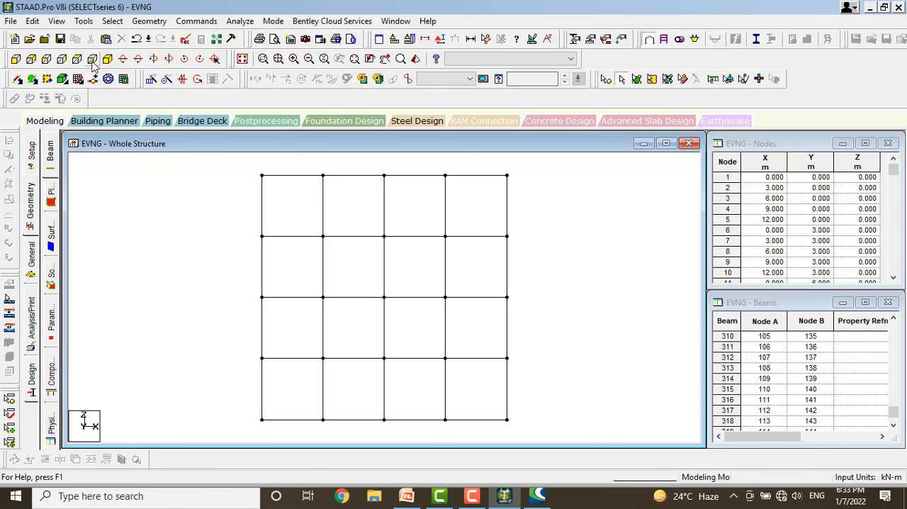
{"action": "left_click", "coordinate": [107, 60]}
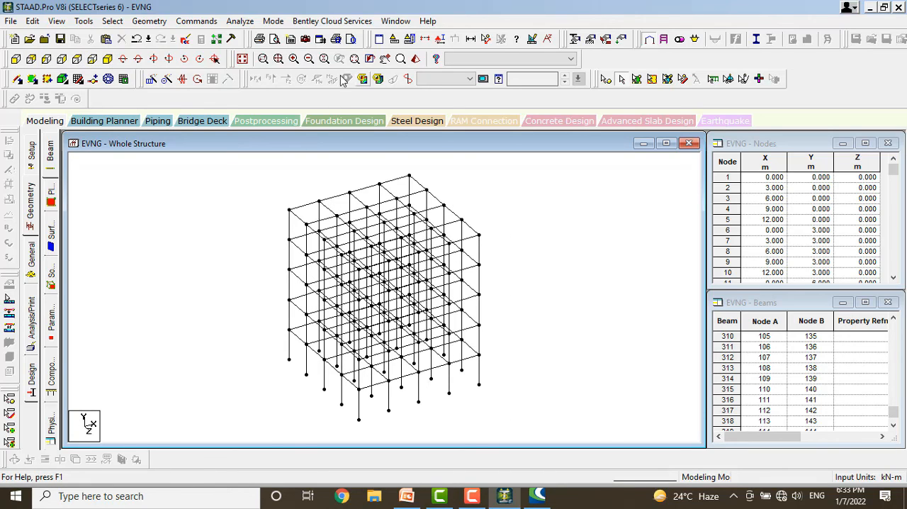
{"action": "left_click", "coordinate": [243, 59]}
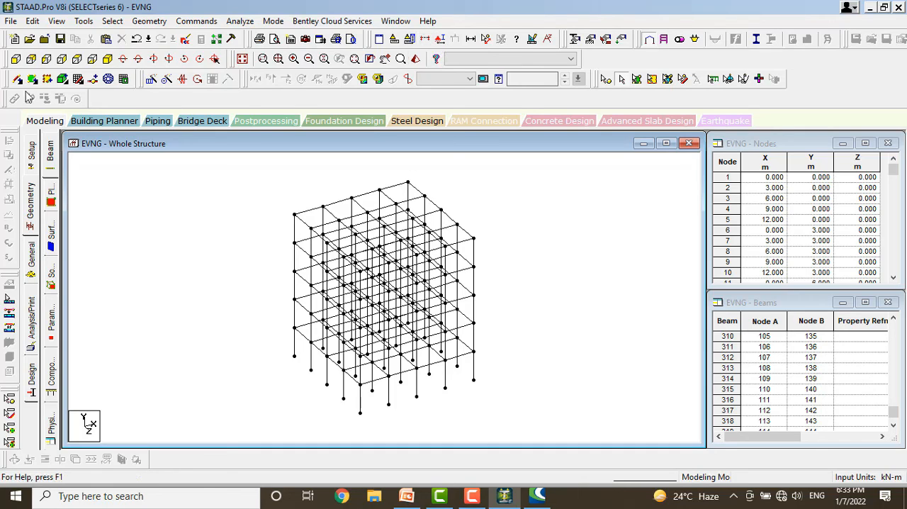
Isolate the frame's top storey from the front view with Window / Rubber Band, view it isometrically, and redisplay the whole structure.
{"action": "left_click", "coordinate": [15, 61]}
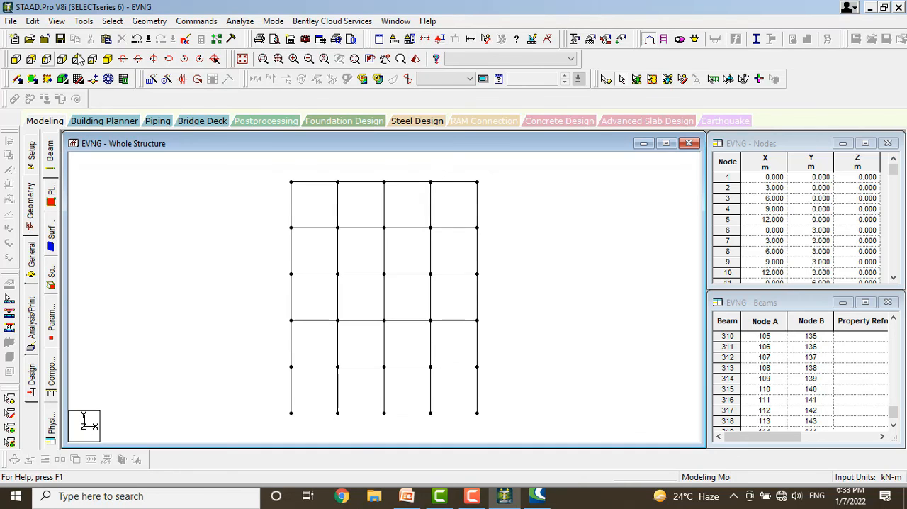
{"action": "left_click", "coordinate": [425, 39]}
{"action": "left_click", "coordinate": [498, 172]}
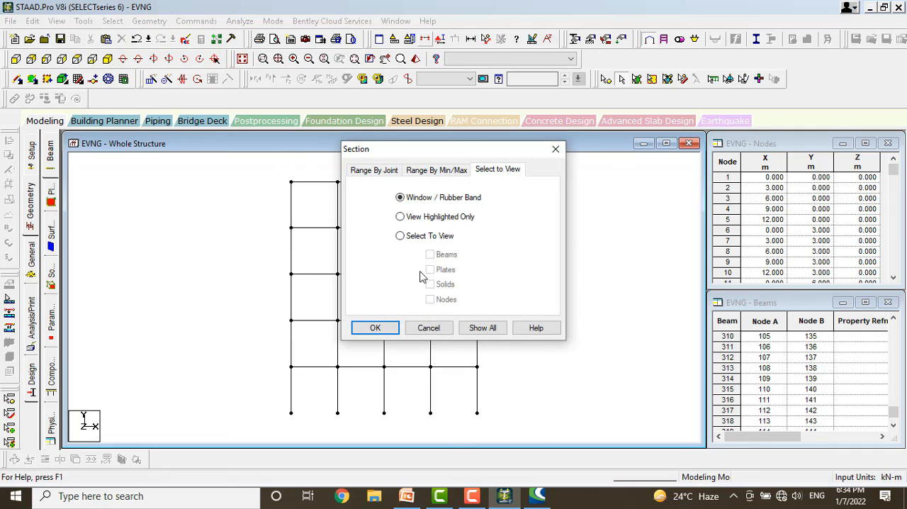
{"action": "left_click", "coordinate": [370, 329]}
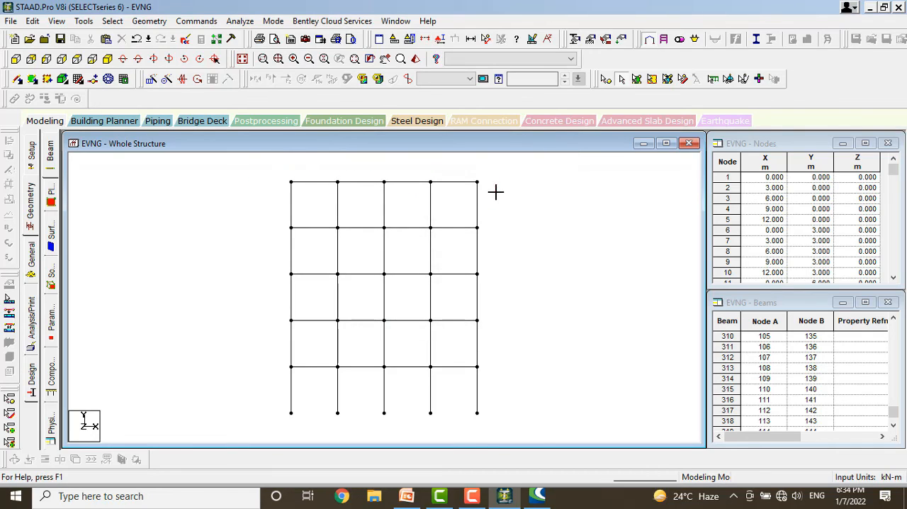
{"action": "left_click_drag", "start_coordinate": [496, 192], "coordinate": [518, 206]}
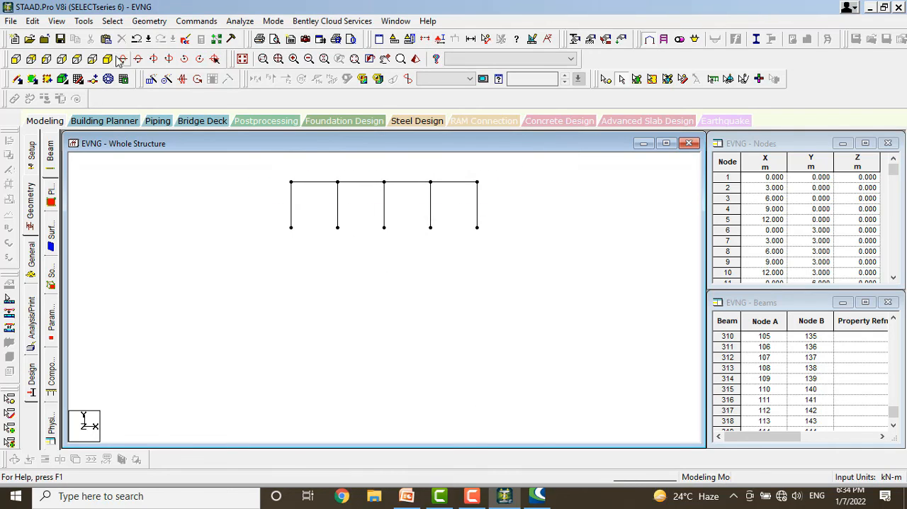
{"action": "left_click", "coordinate": [107, 59]}
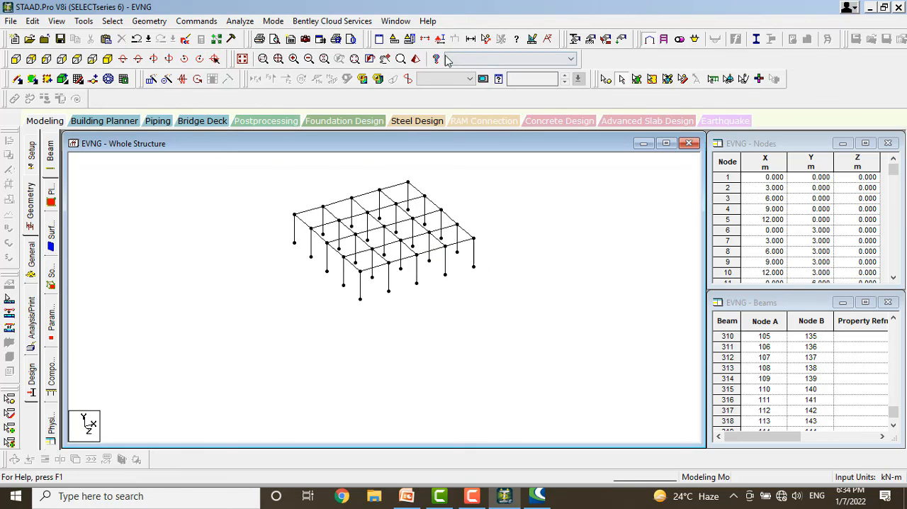
{"action": "left_click", "coordinate": [242, 61]}
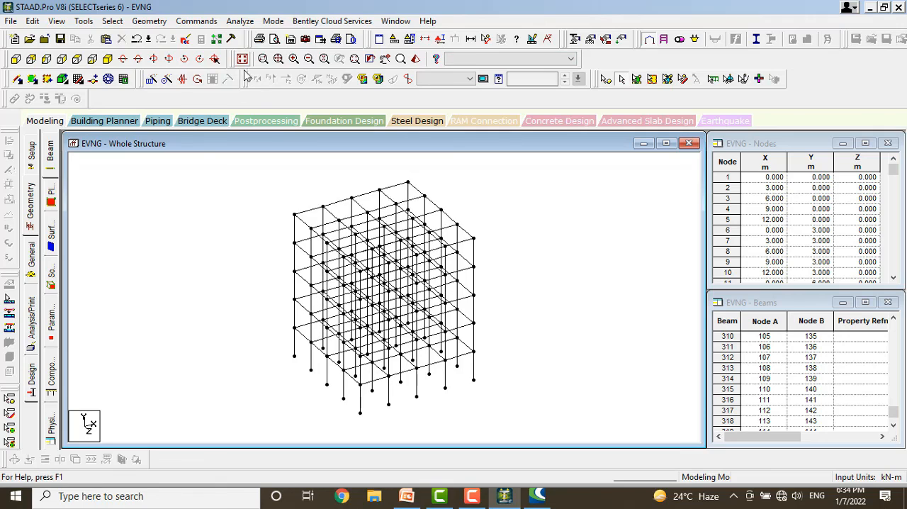
Measure the distance between the rear top corner node and its neighbouring node, and remove the node-to-node distance display.
{"action": "left_click", "coordinate": [484, 39]}
{"action": "left_click", "coordinate": [408, 183]}
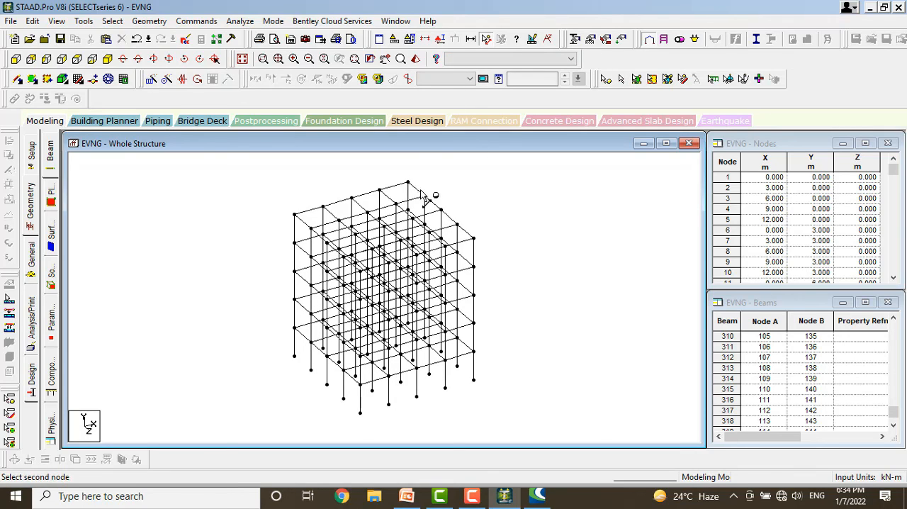
{"action": "left_click", "coordinate": [424, 195]}
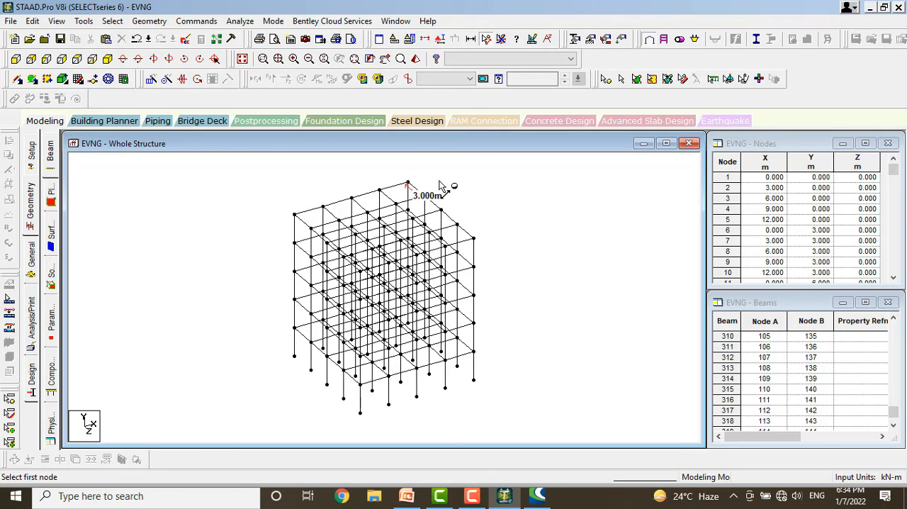
{"action": "left_click", "coordinate": [503, 39]}
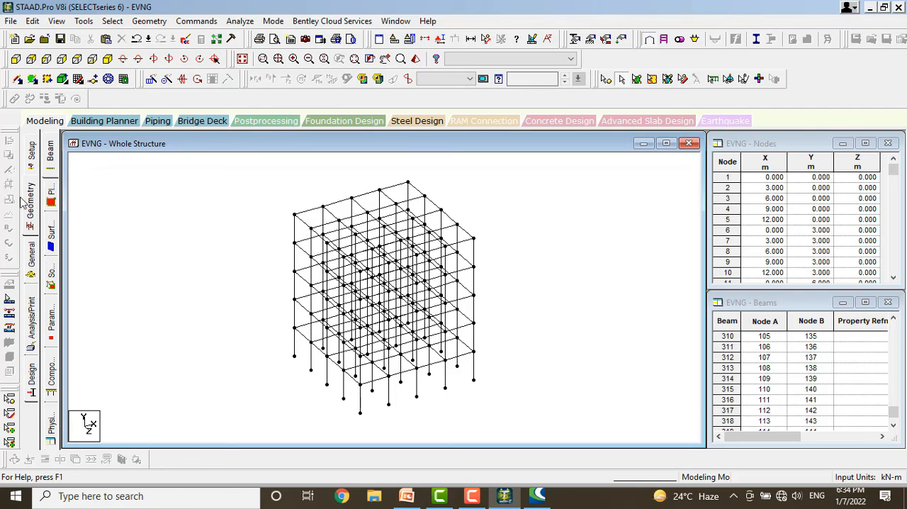
Review the General property, support and load definition pages and the Analysis/Print commands, adding no analysis command.
{"action": "left_click", "coordinate": [30, 271]}
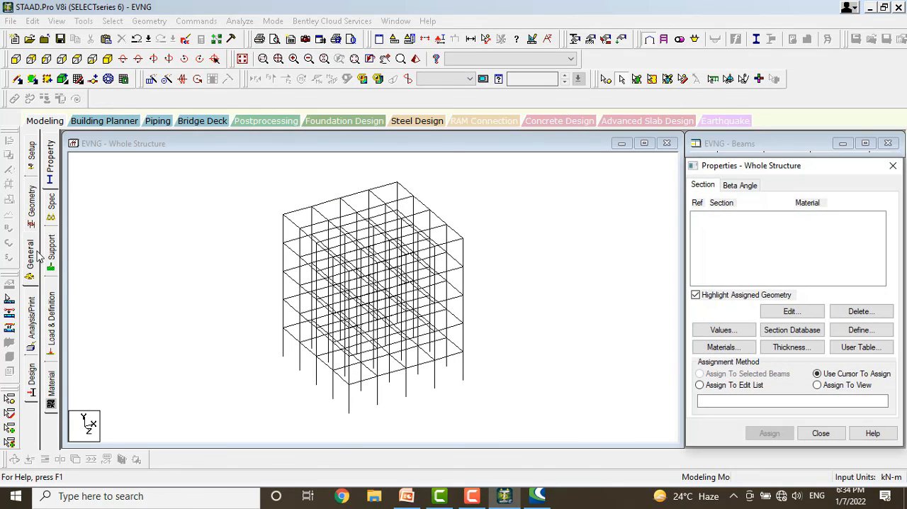
{"action": "left_click", "coordinate": [51, 251]}
{"action": "left_click", "coordinate": [52, 164]}
{"action": "left_click", "coordinate": [54, 309]}
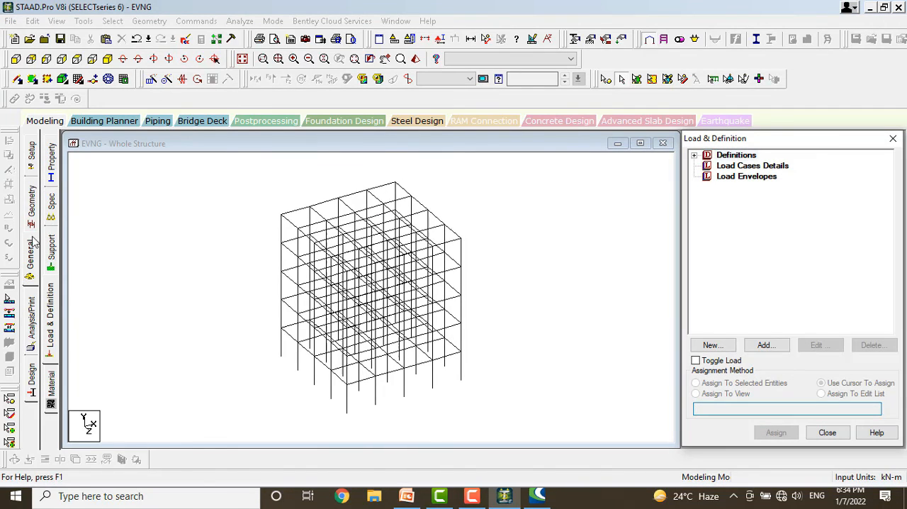
{"action": "left_click", "coordinate": [31, 322]}
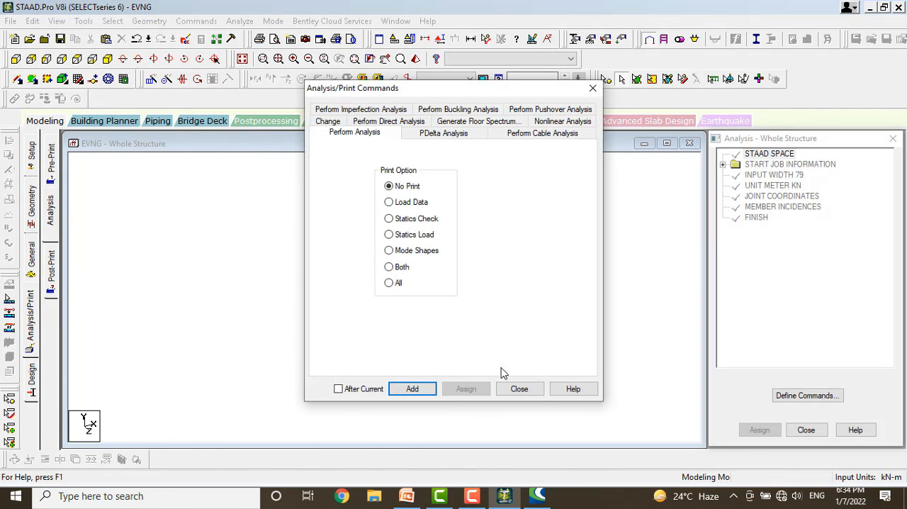
{"action": "left_click", "coordinate": [518, 386]}
Review the steel, concrete, timber, aluminum and shear wall design pages, and return to the General property page.
{"action": "left_click", "coordinate": [31, 376]}
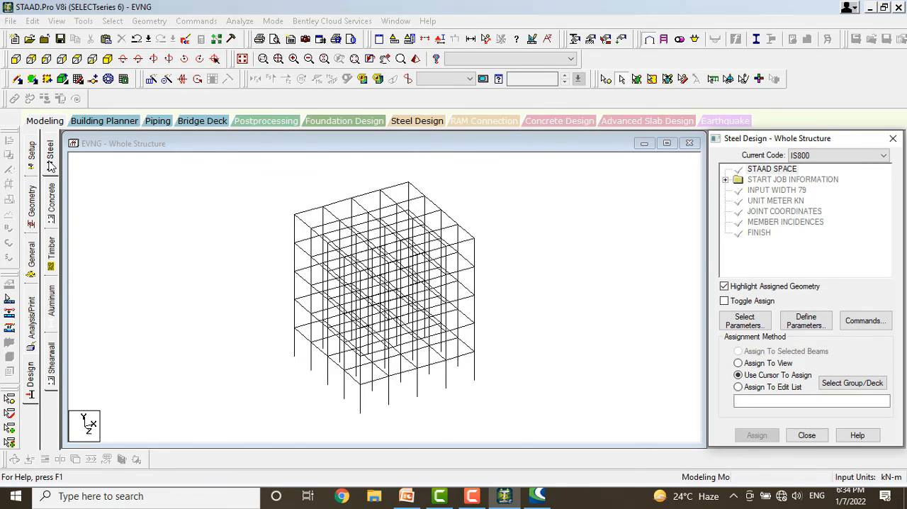
{"action": "left_click", "coordinate": [51, 201]}
{"action": "left_click", "coordinate": [51, 252]}
{"action": "left_click", "coordinate": [51, 298]}
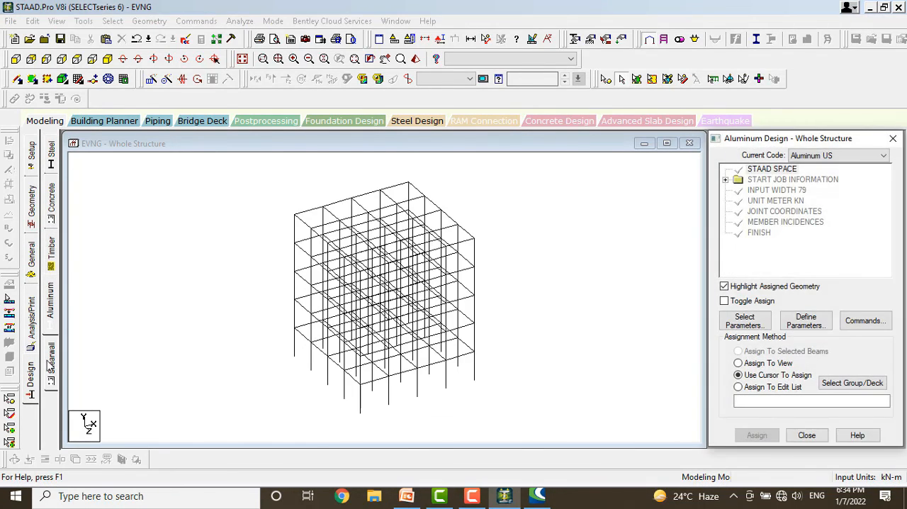
{"action": "left_click", "coordinate": [51, 363]}
{"action": "left_click", "coordinate": [28, 255]}
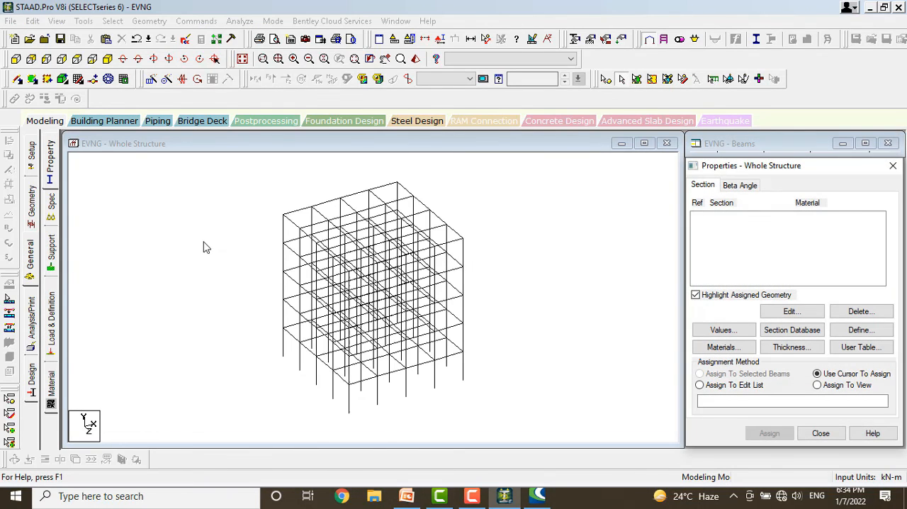